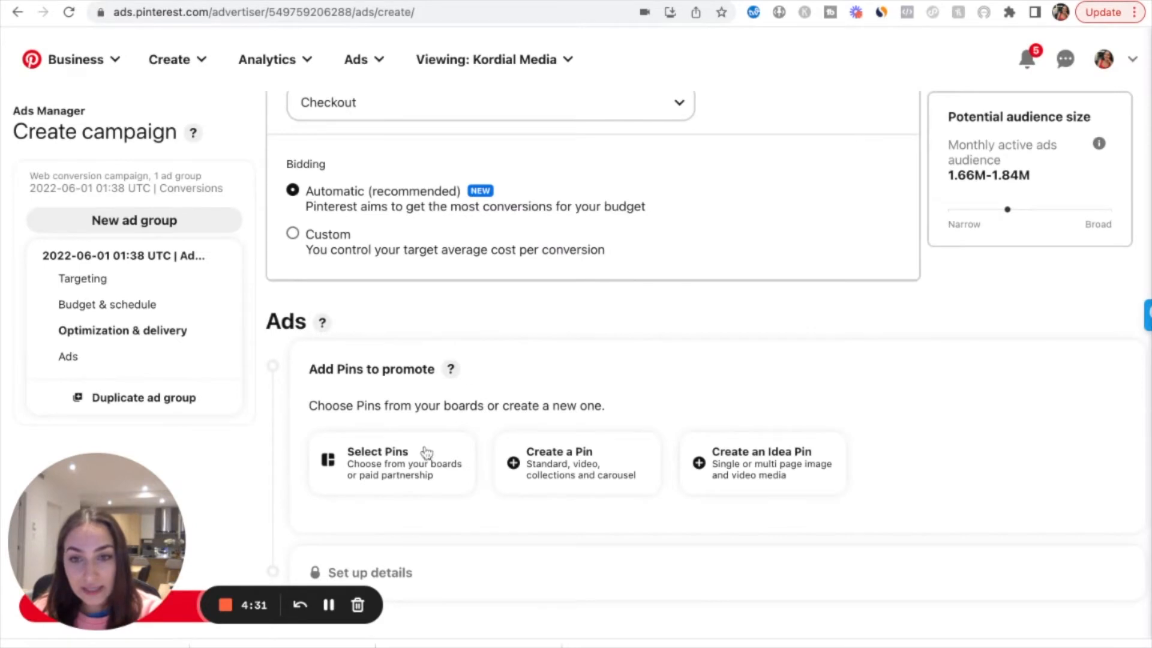
- Open the Pin selection for the ad group with the format filter set to Idea
click(428, 461)
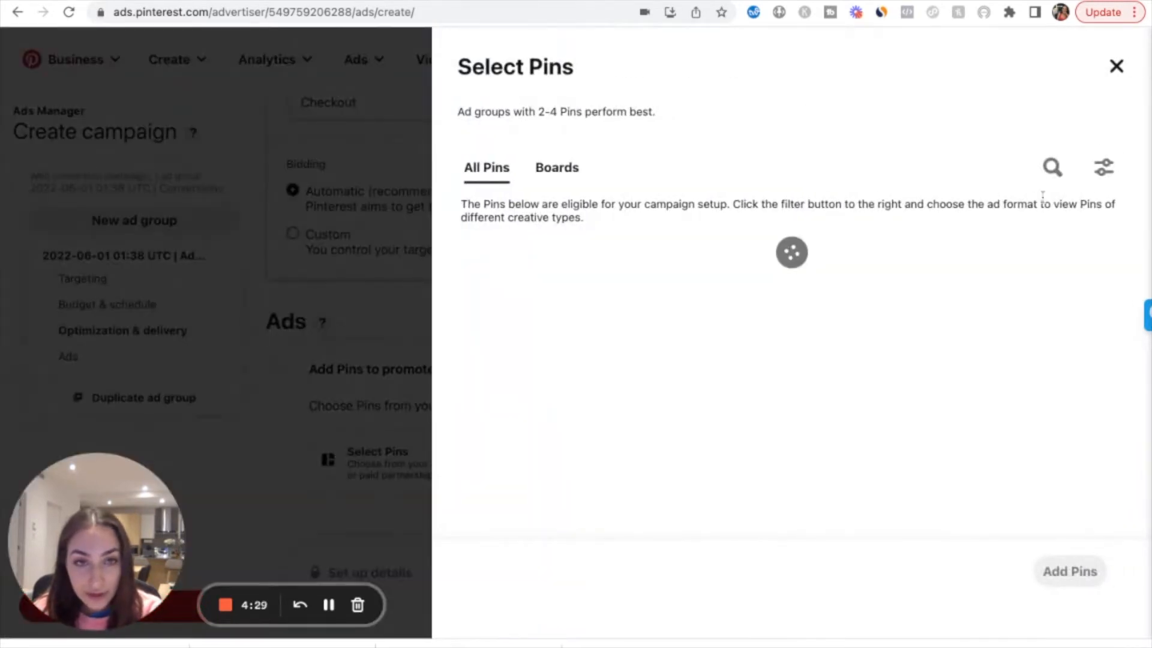
click(1104, 167)
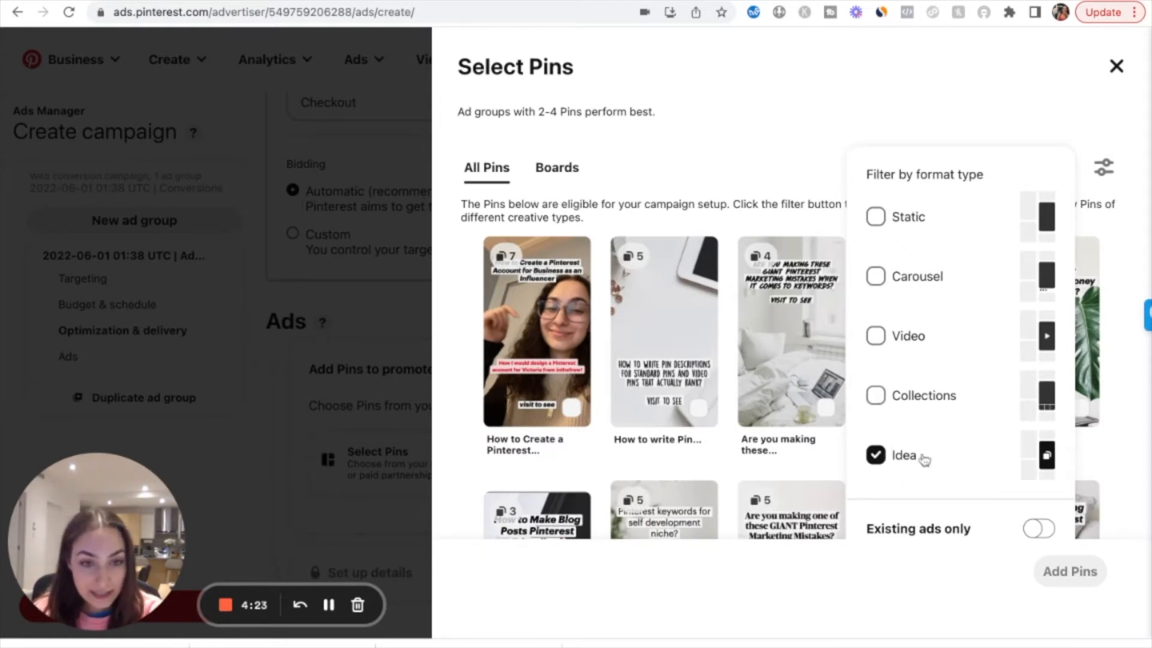
click(723, 230)
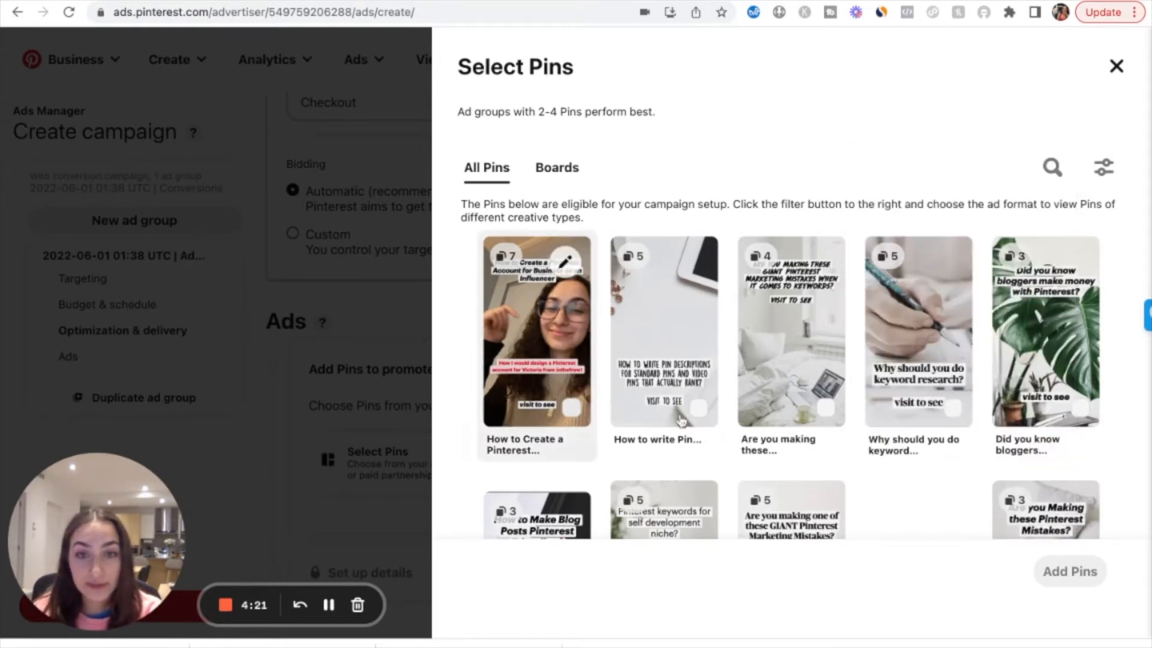
- Add the Idea Pin "Are you making one of these GIANT Pinterest Marketing Mistakes?" to the ad group
scroll(844, 414, down, 2)
scroll(844, 414, down, 1)
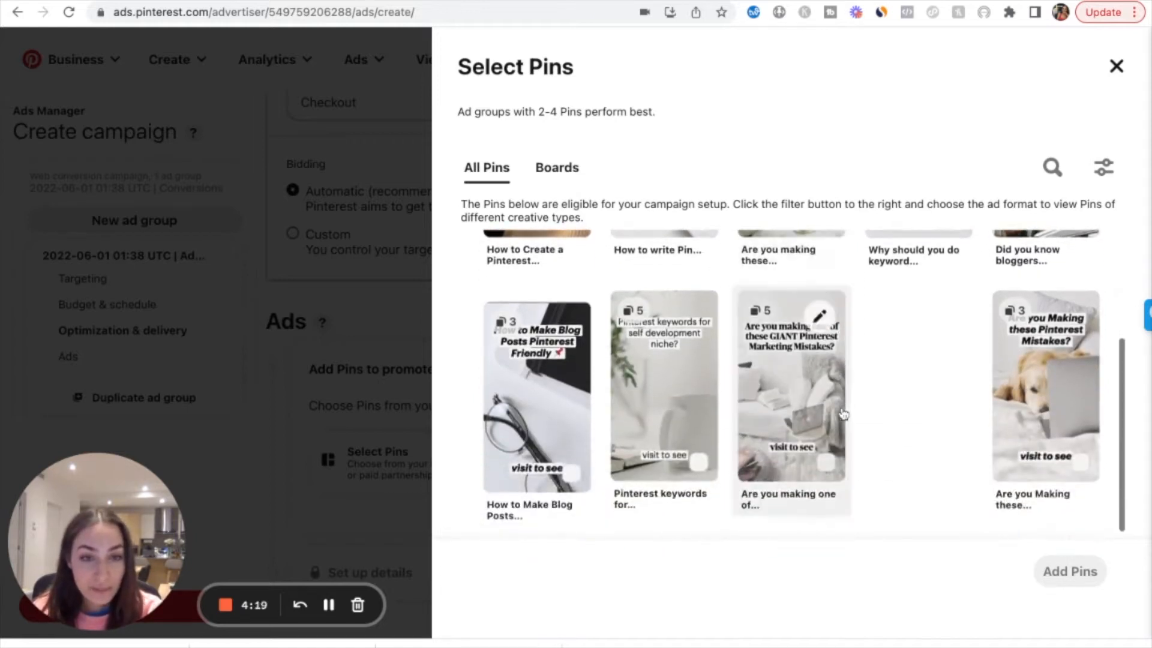
click(830, 473)
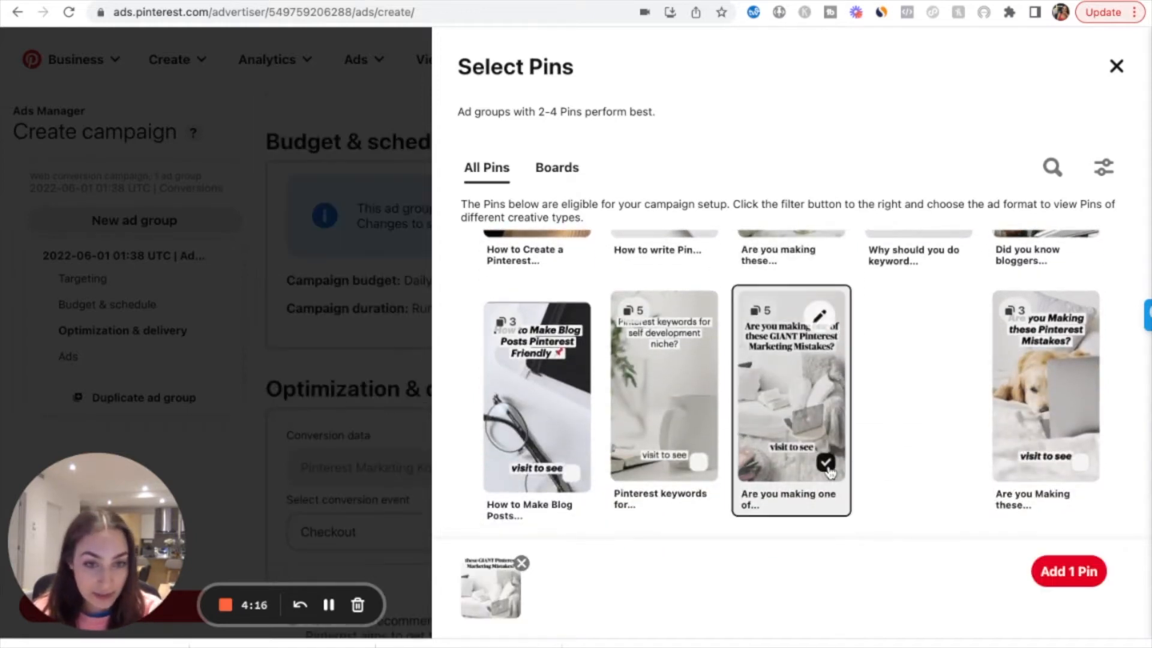
click(1061, 579)
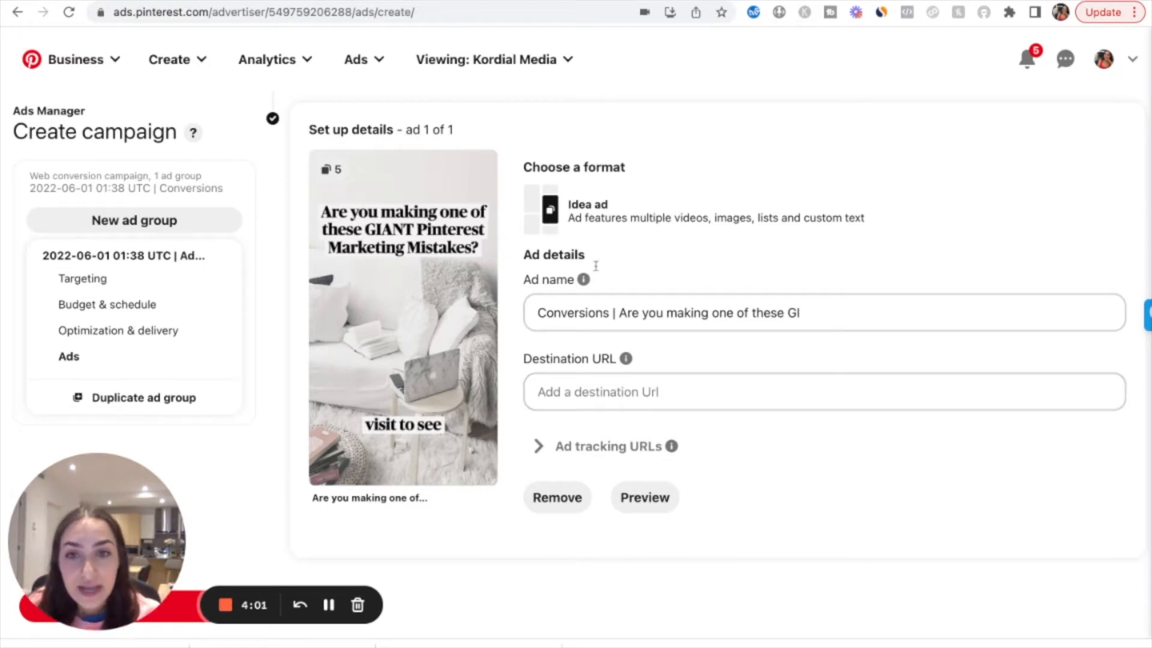
- Start creating a new Idea Pin to promote and upload three photos as its pages
scroll(596, 265, up, 4)
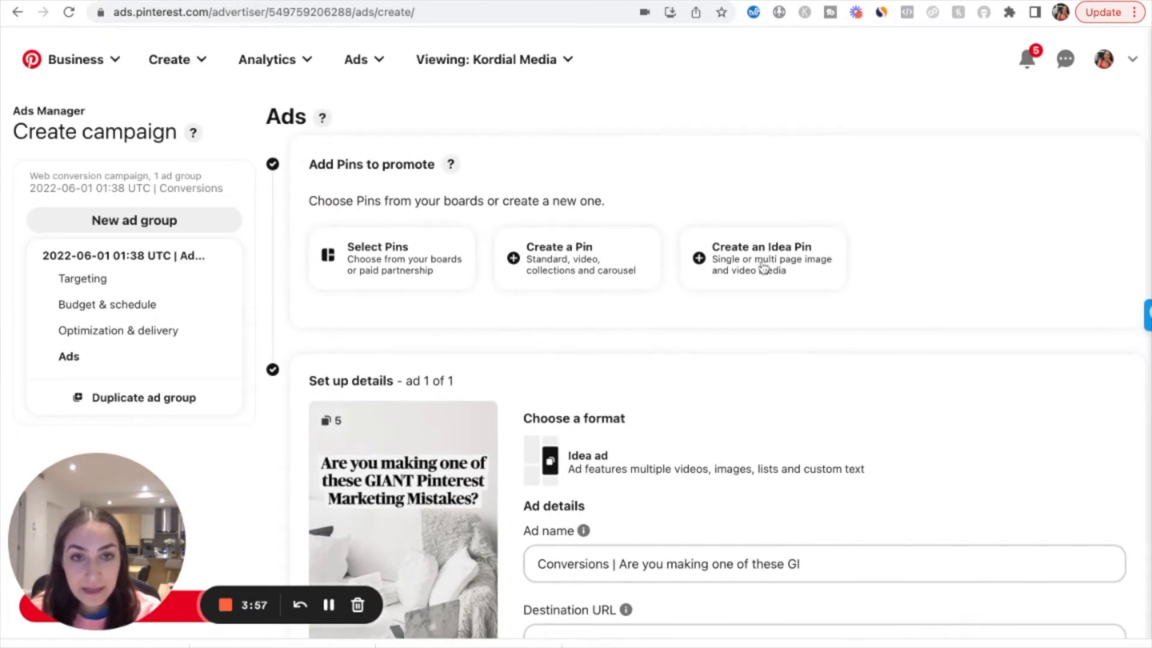
click(738, 267)
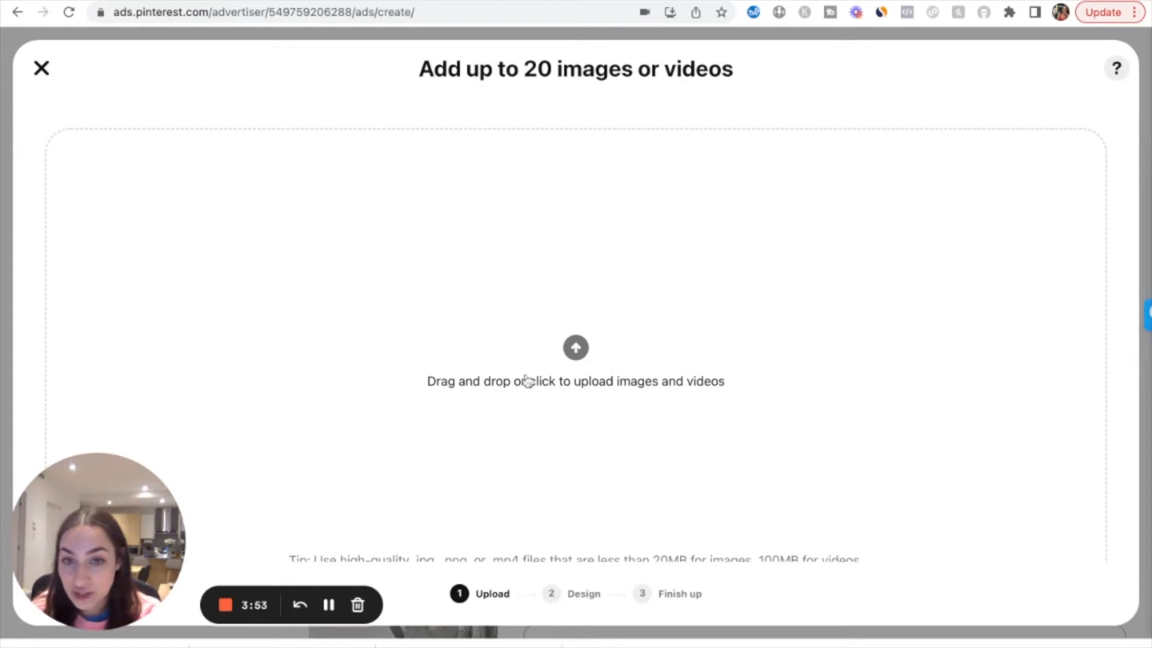
scroll(541, 427, down, 2)
scroll(541, 427, up, 2)
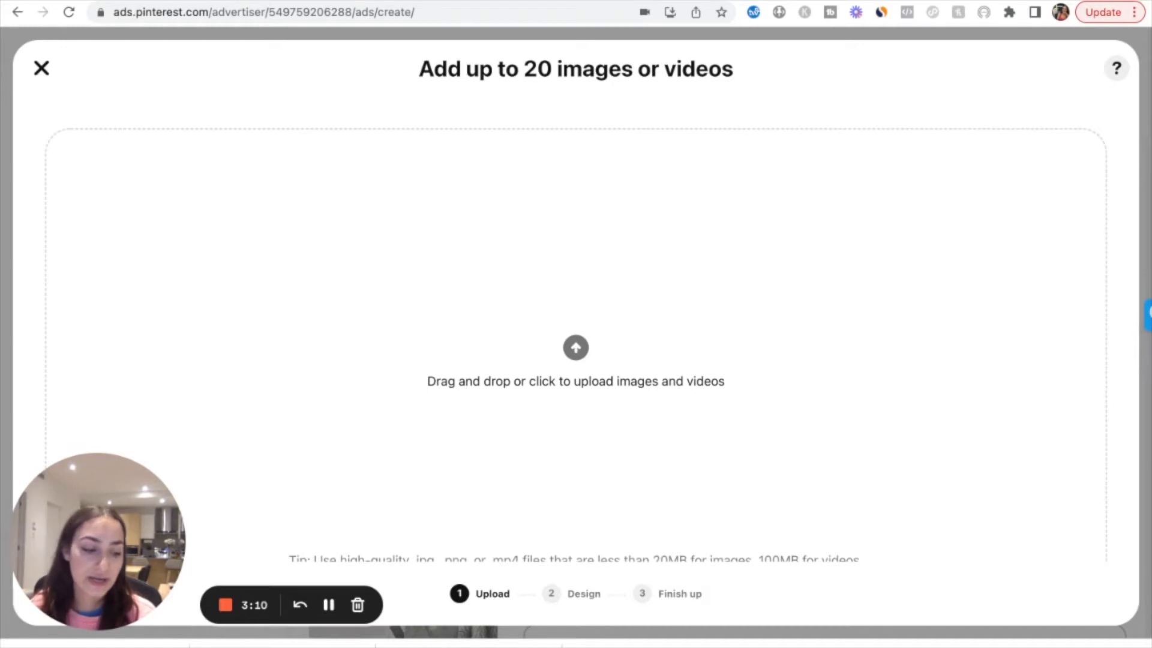
click(574, 292)
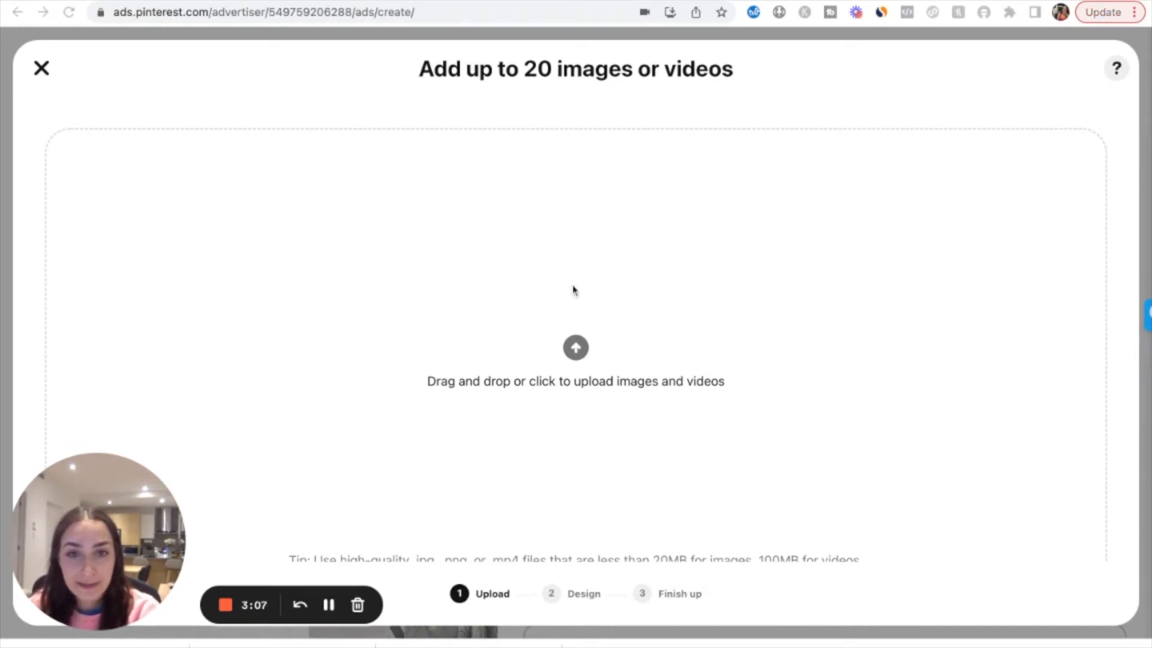
key(Return)
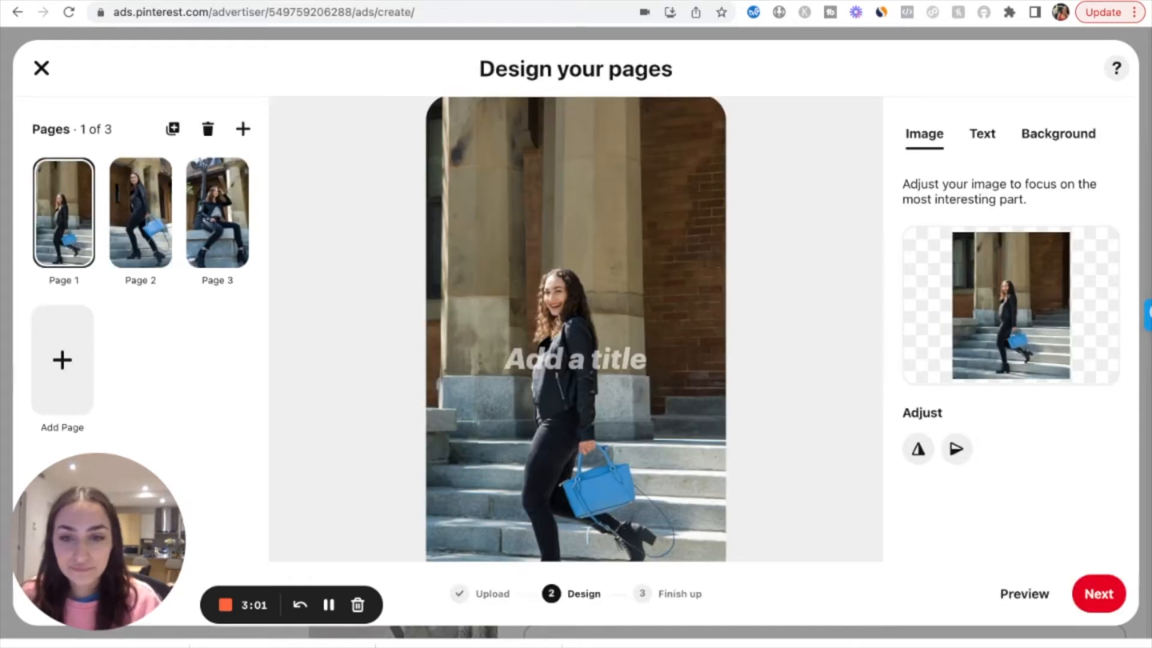
- Reorder the Idea Pin so the seated photo on page 3 becomes page 1
click(144, 223)
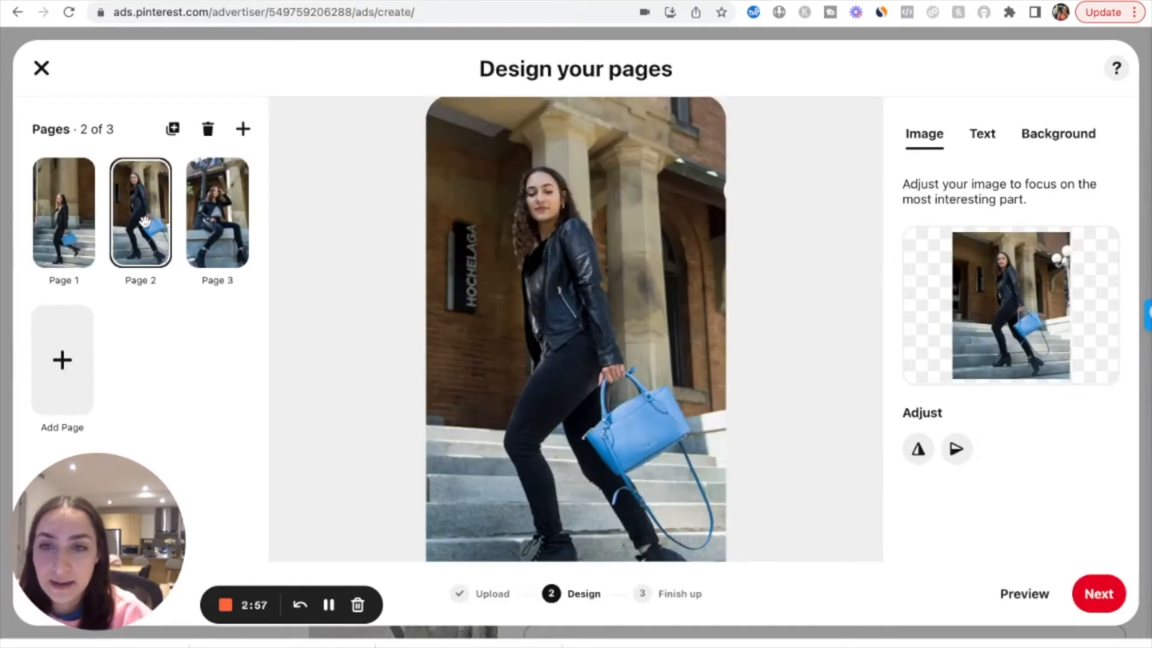
click(242, 241)
click(164, 229)
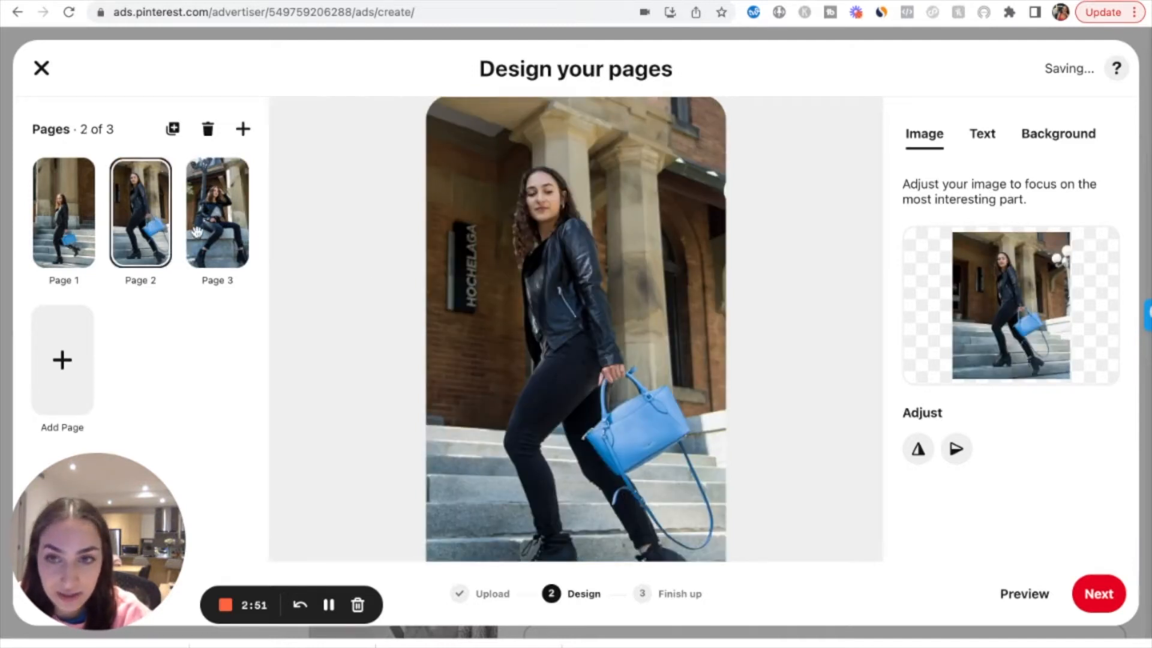
click(225, 232)
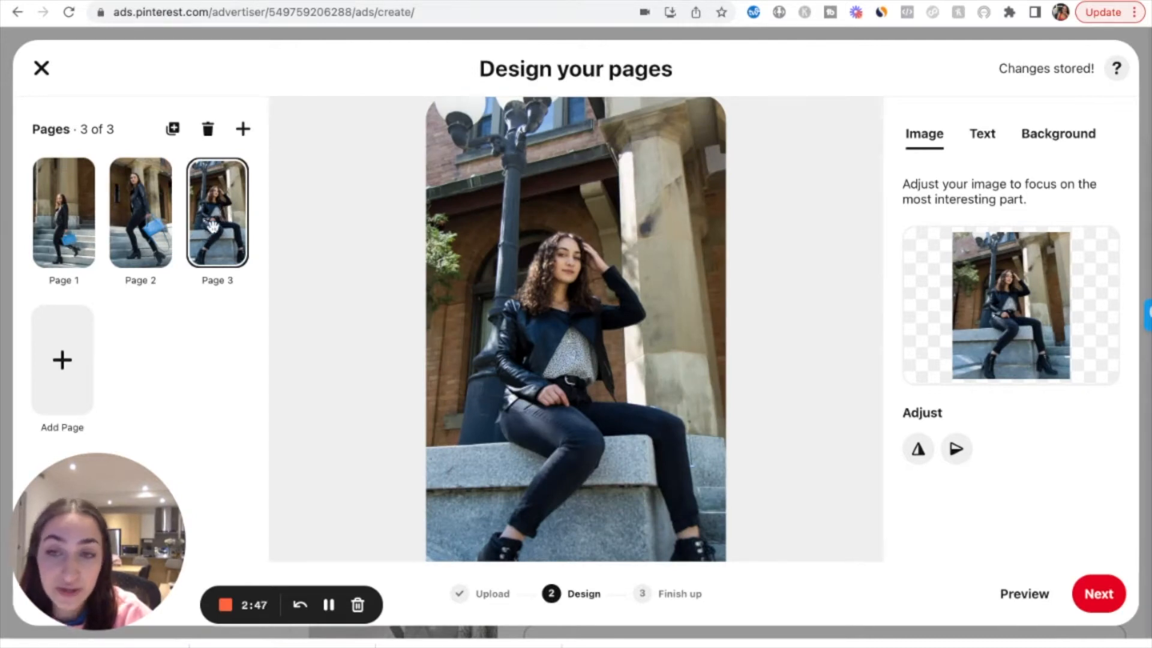
drag(210, 224, 39, 215)
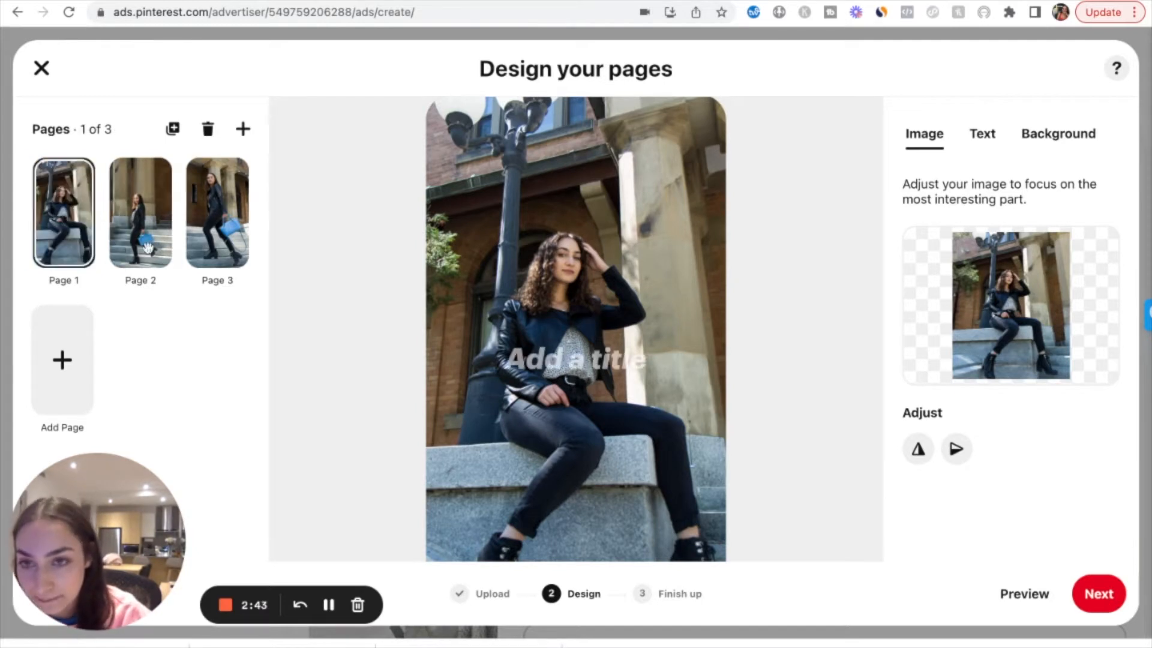
- Move the title text box on page 1 up above the woman's head and open it for editing
scroll(182, 265, down, 2)
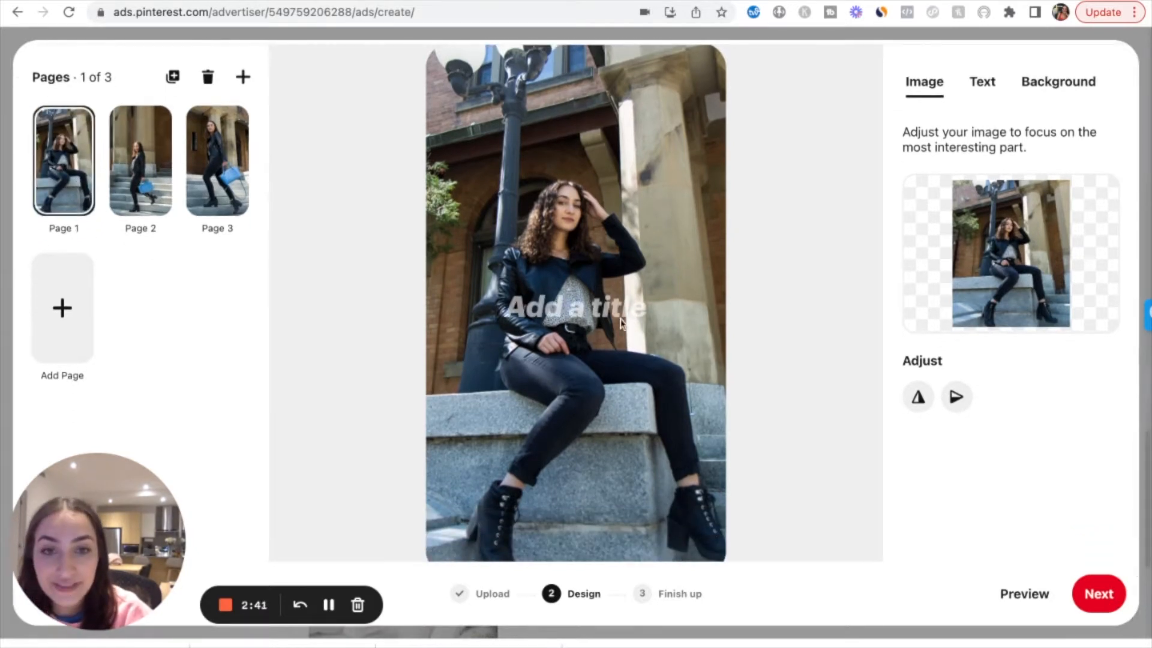
click(601, 307)
click(600, 309)
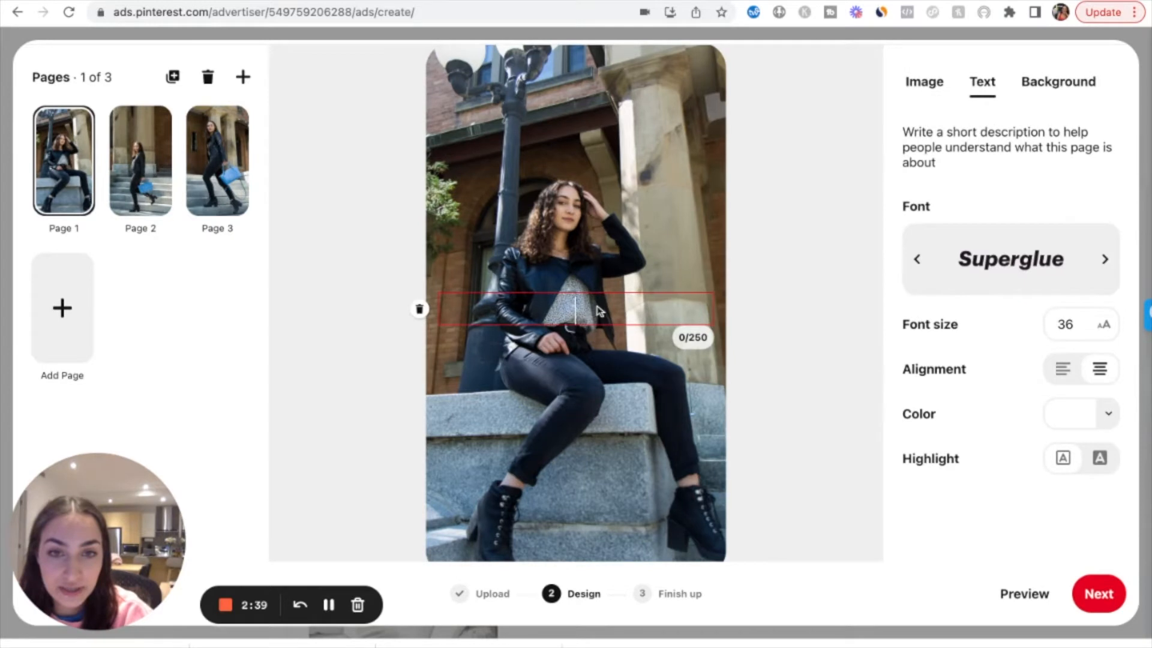
click(612, 226)
click(611, 309)
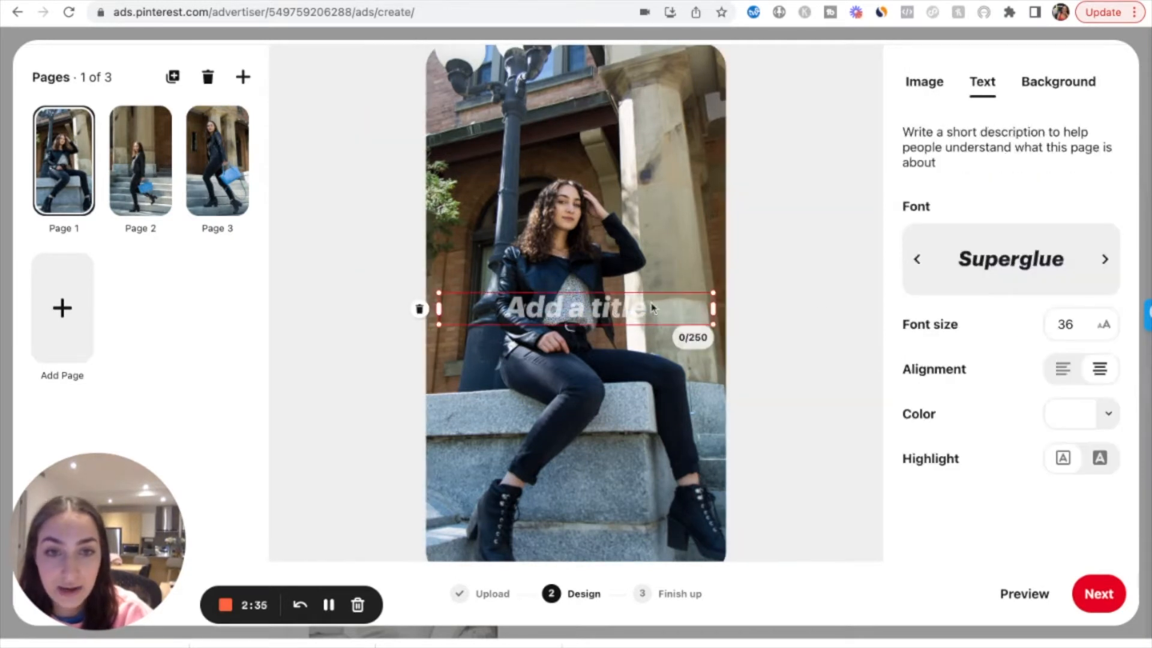
click(621, 144)
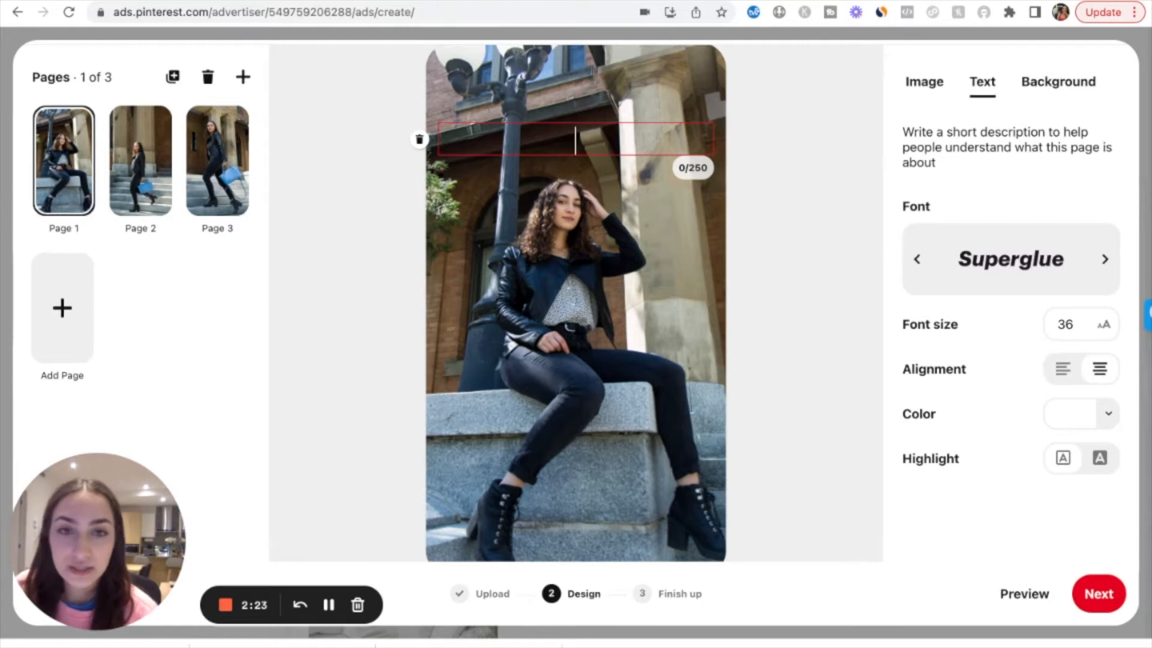
- Set the page 1 title to "Are you always cold?"
text(engaging )
text(h)
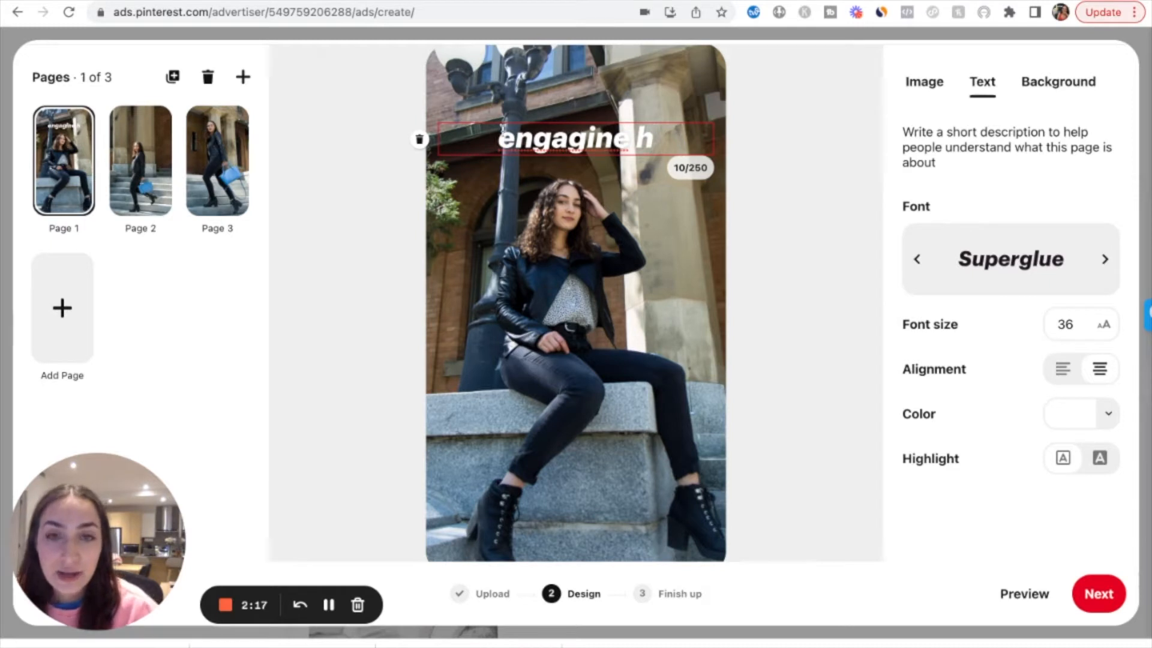
triple_click(504, 134)
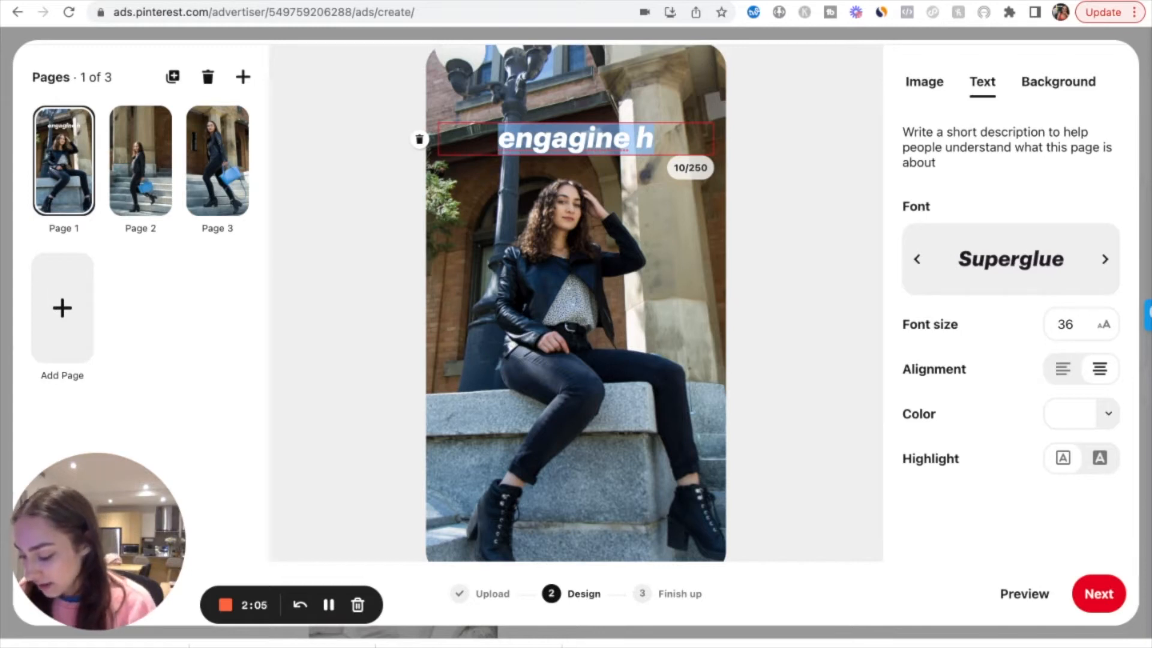
text(Are you always cold?)
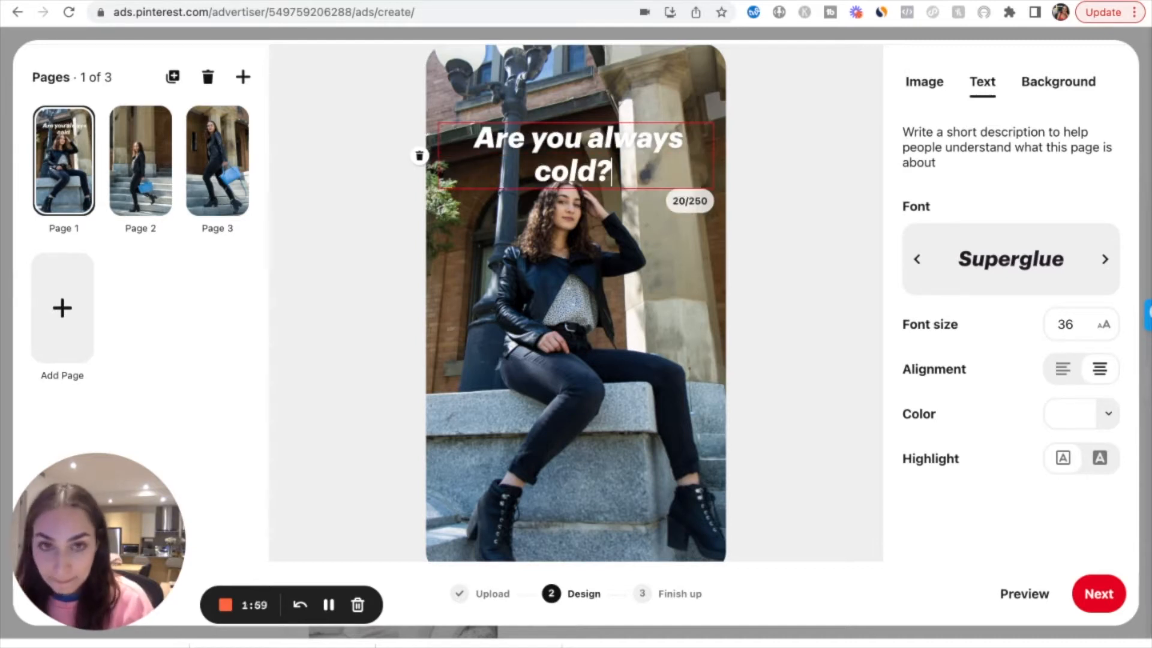
click(386, 108)
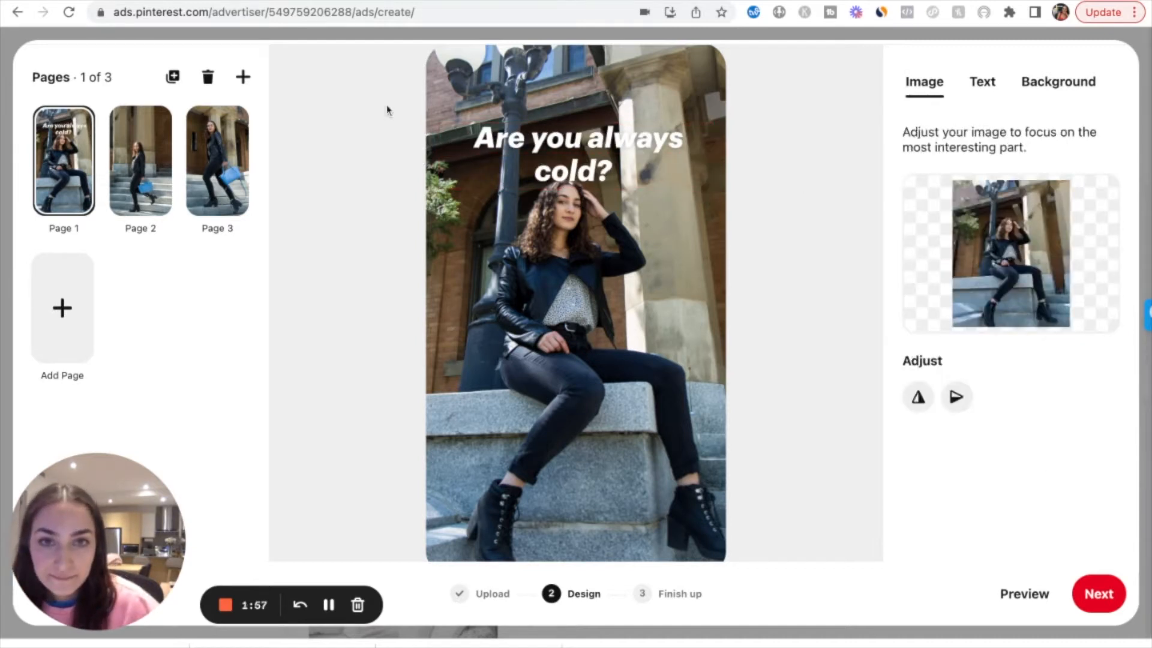
- Enter the page 2 description "finally a cute leather jacket to keep you warm and stylish"
click(147, 139)
click(568, 313)
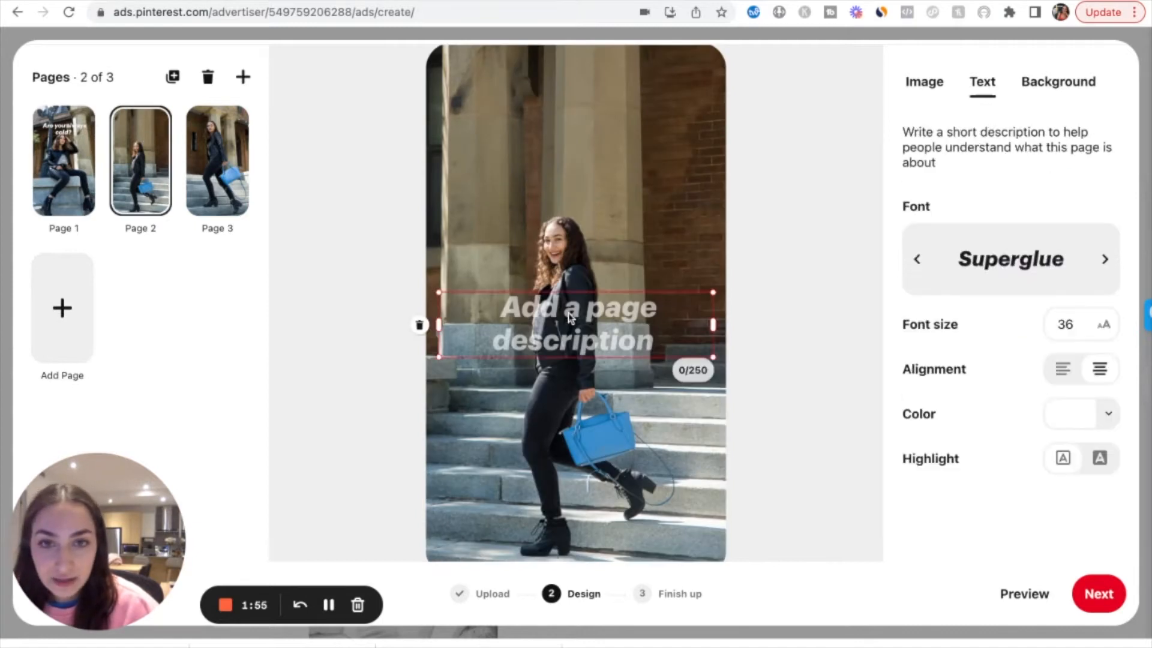
click(586, 327)
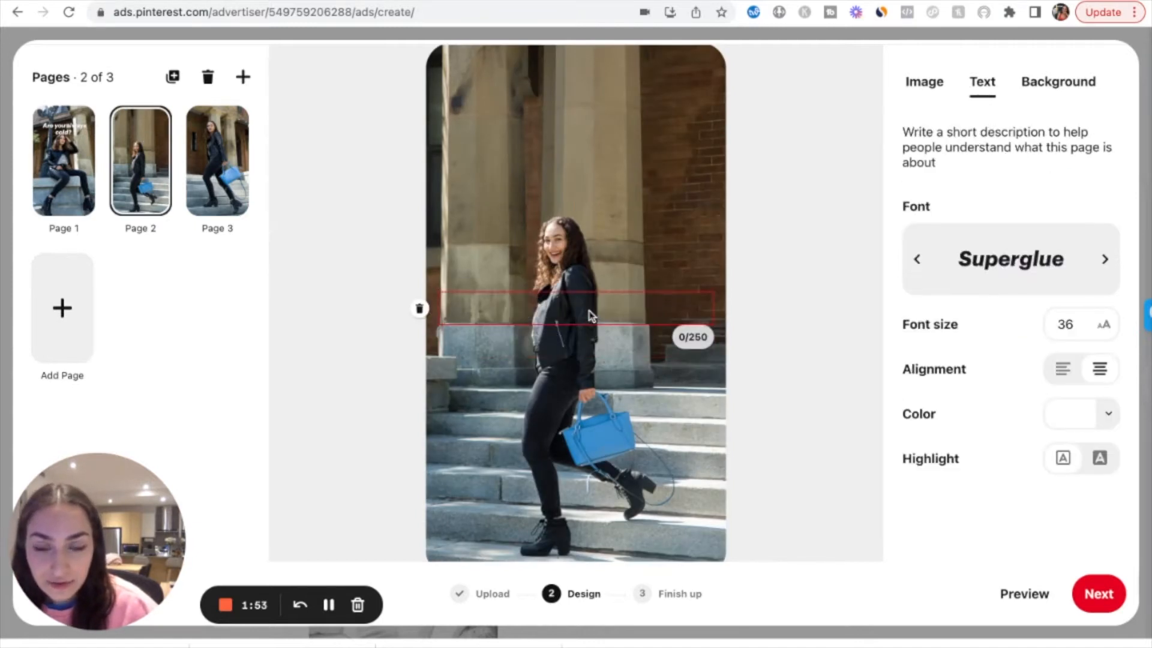
click(621, 290)
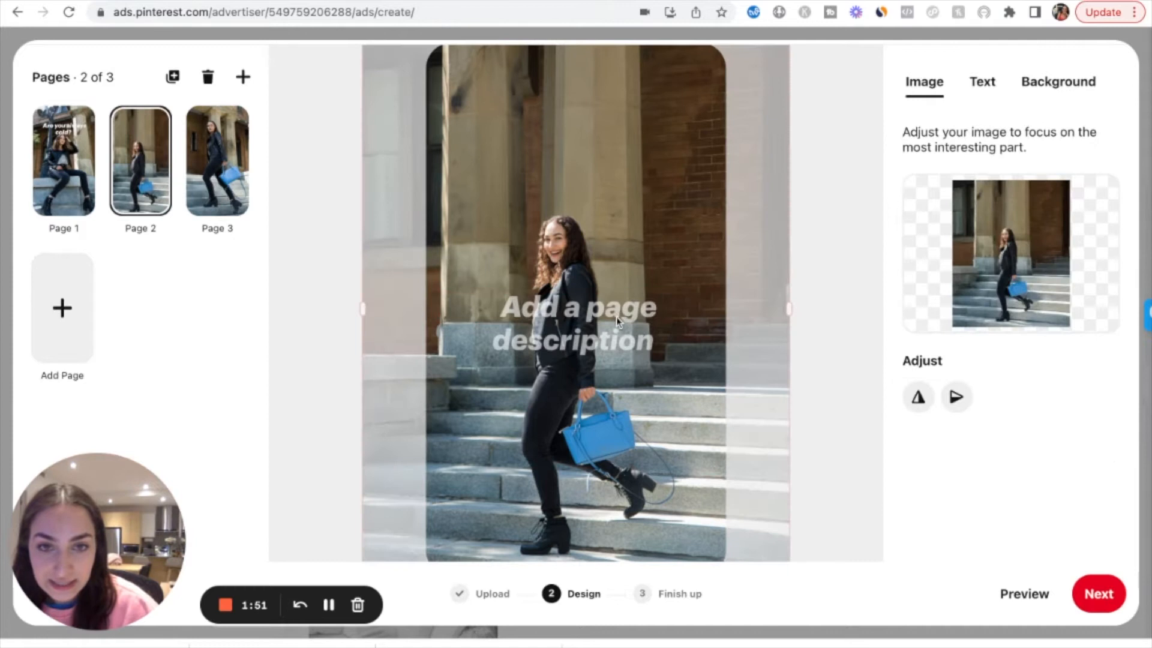
click(582, 331)
click(582, 333)
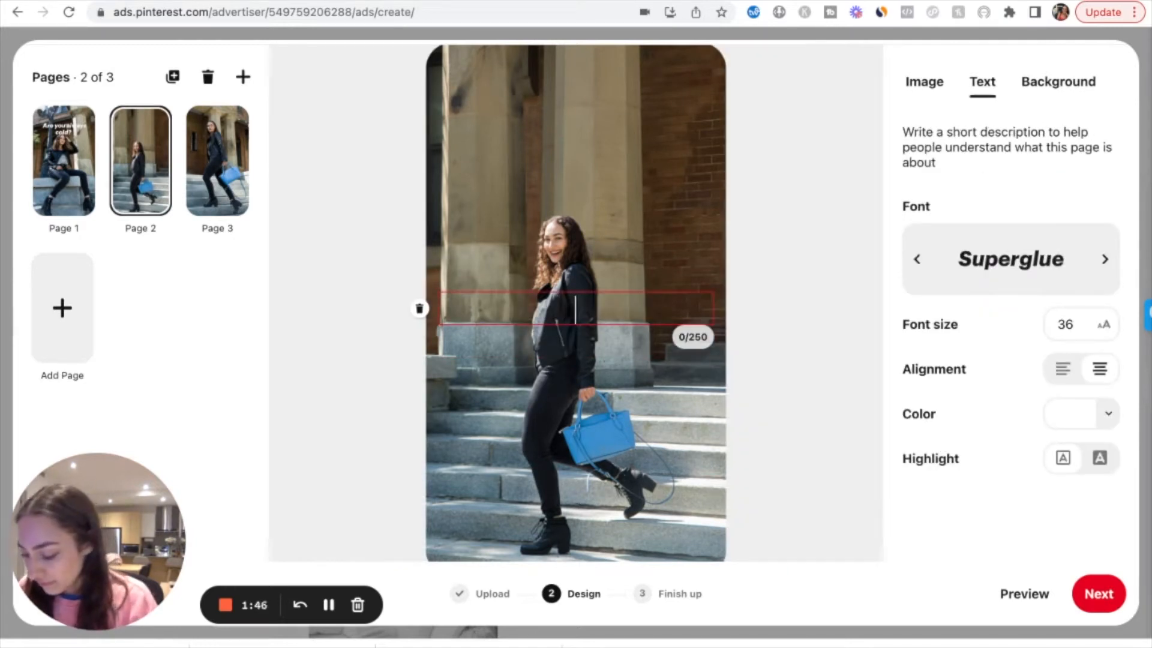
text(finally )
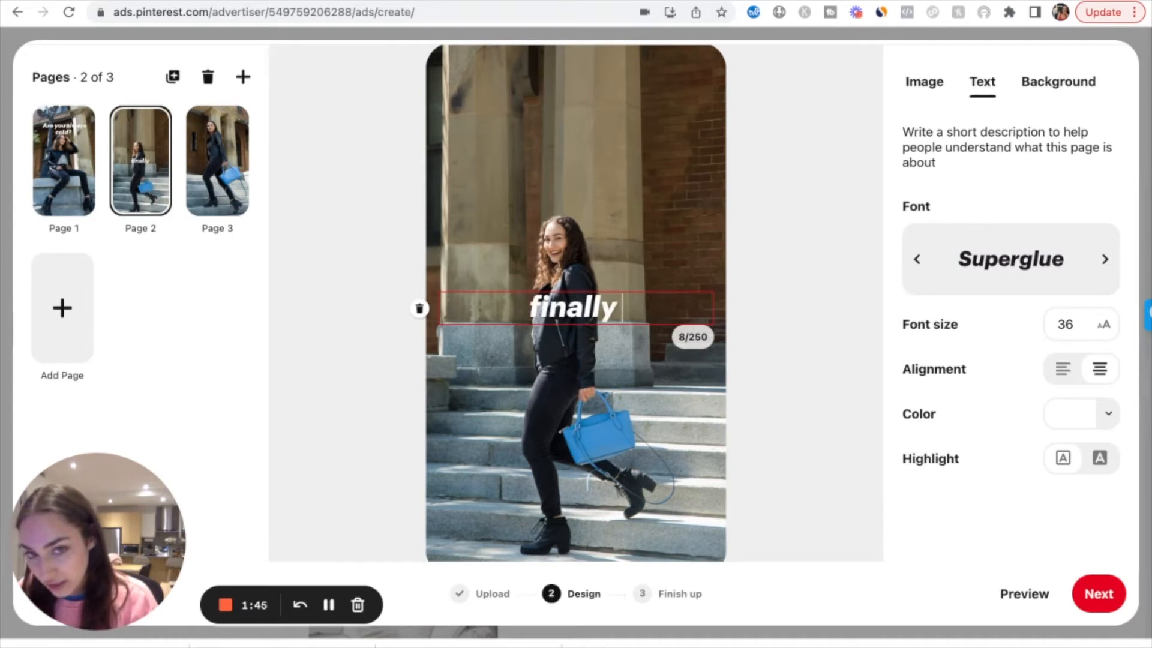
text(a curte)
key(BackSpace)
key(BackSpace)
key(BackSpace)
text(te)
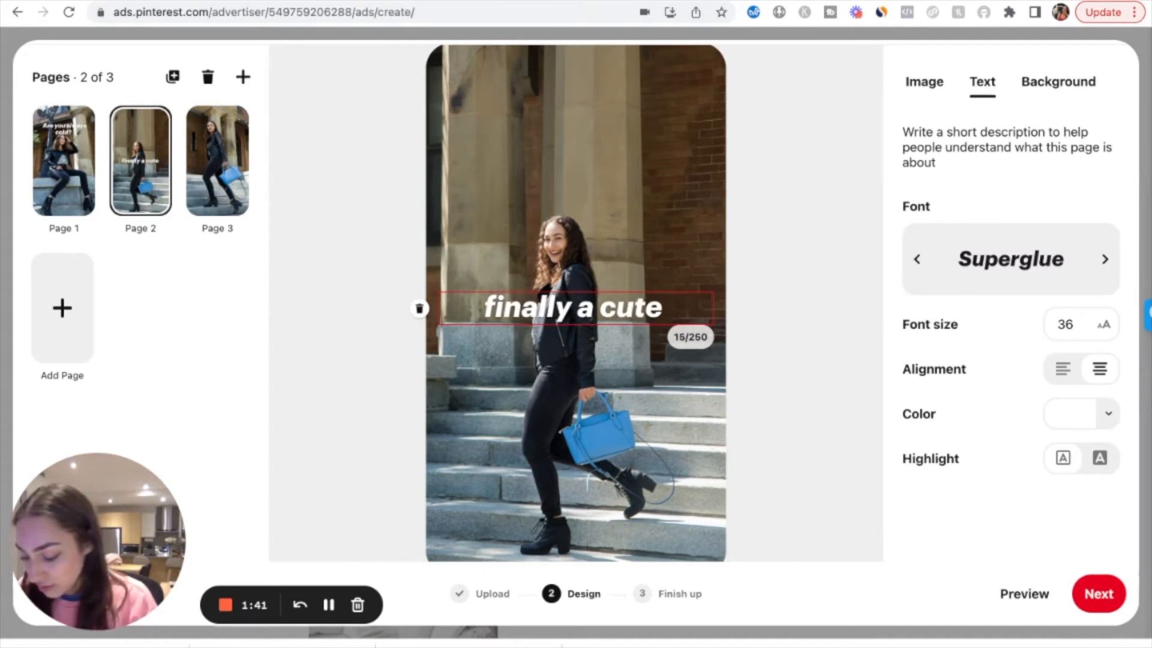
text( leather jacket to )
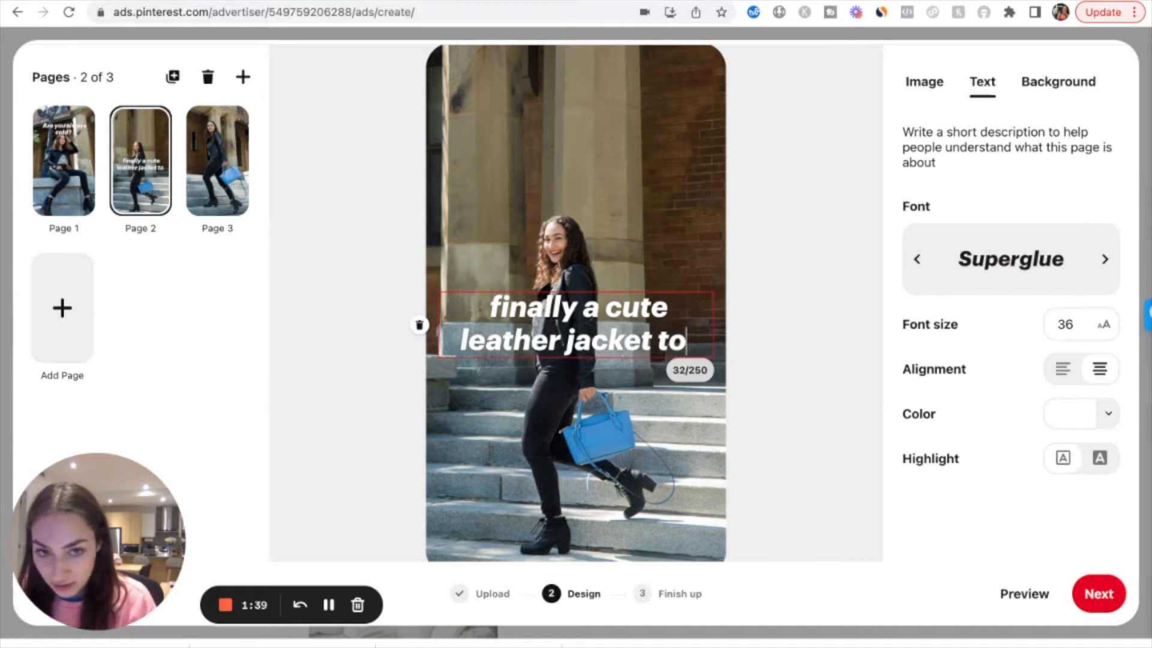
text(keep y)
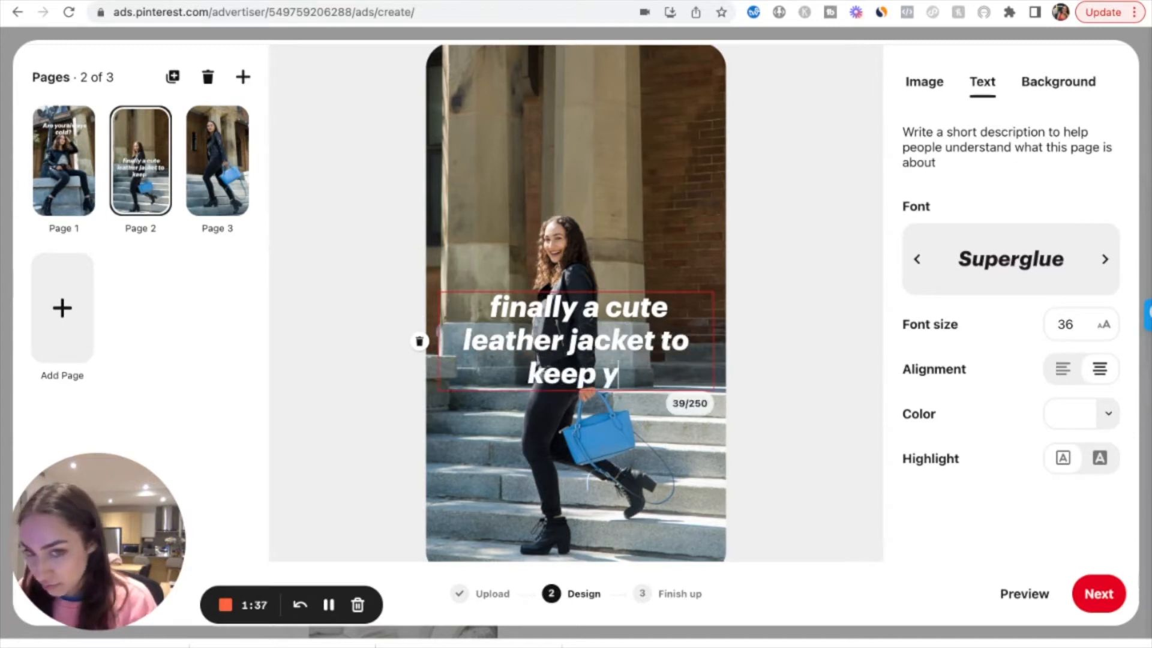
text(ou wanr)
key(BackSpace)
key(BackSpace)
text(rm an)
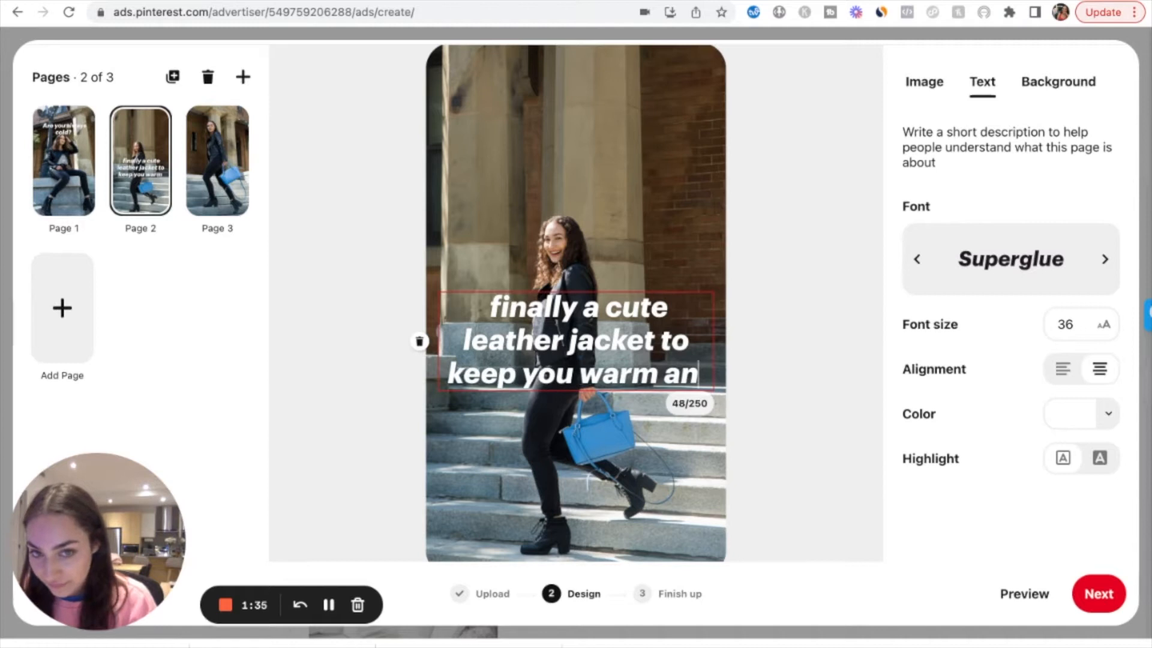
text(d stylish)
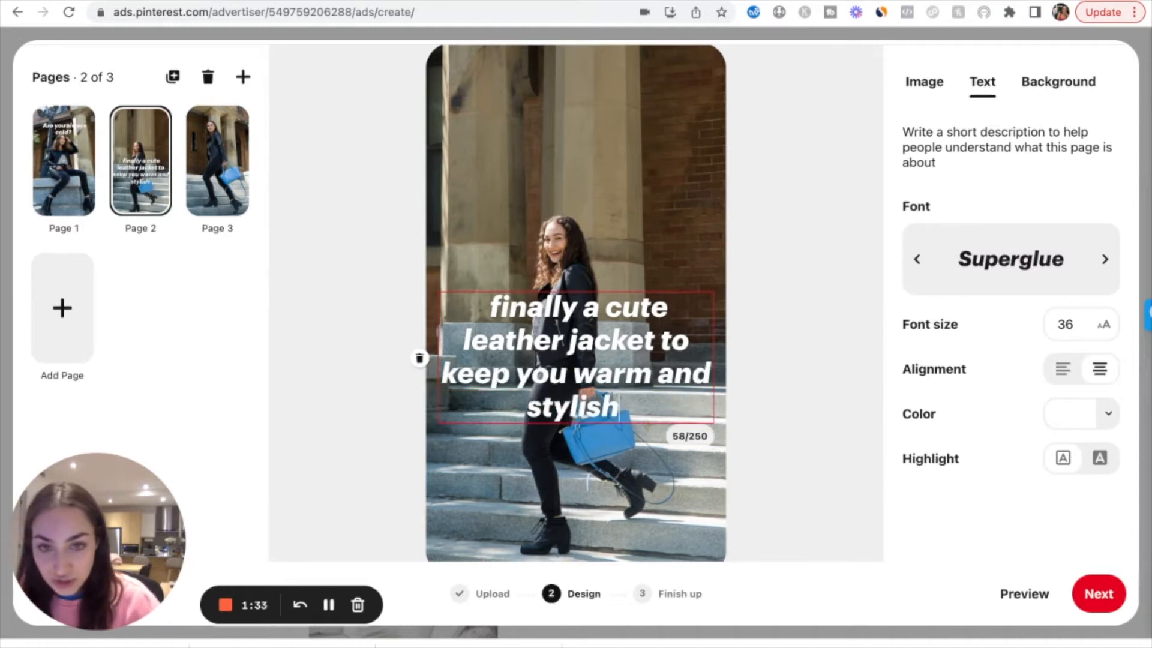
- Move the page 2 description up above the woman's head, and open page 3
click(695, 311)
drag(652, 350, 652, 154)
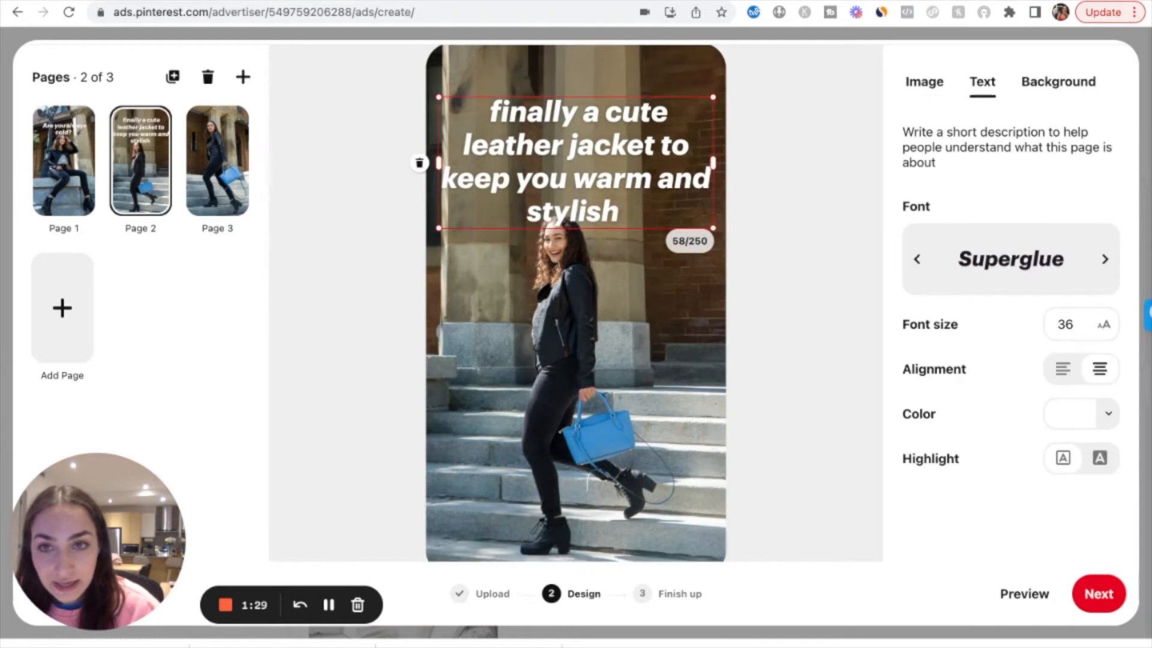
click(237, 171)
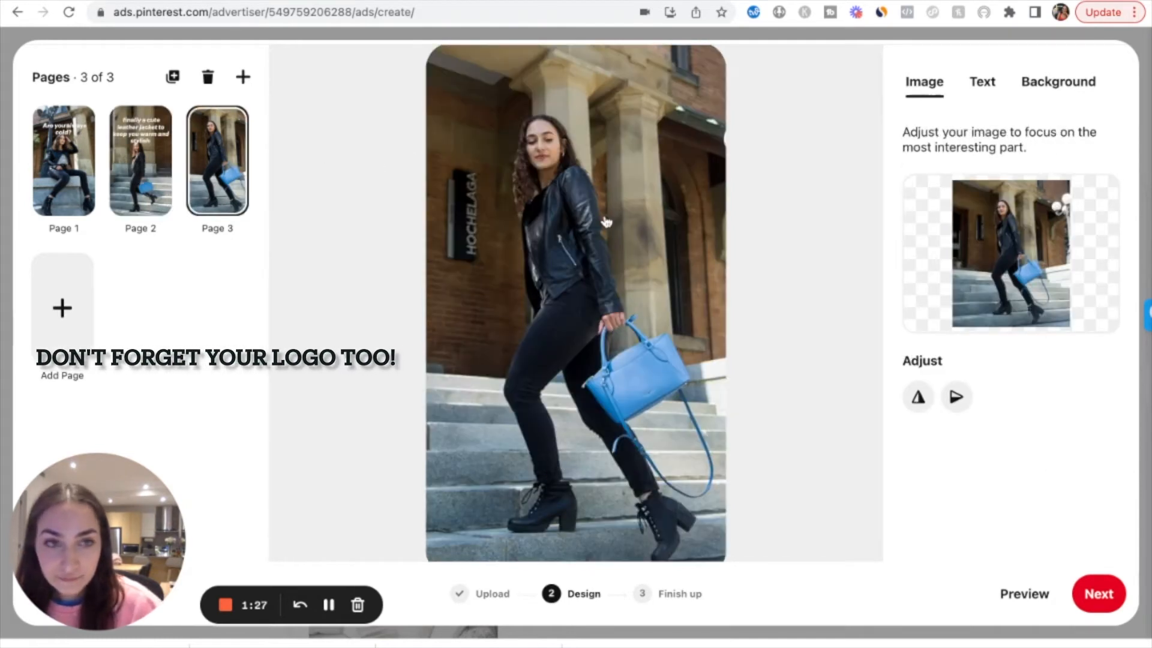
- Add the page 3 description "shop our limited edition leather jacket"
click(978, 83)
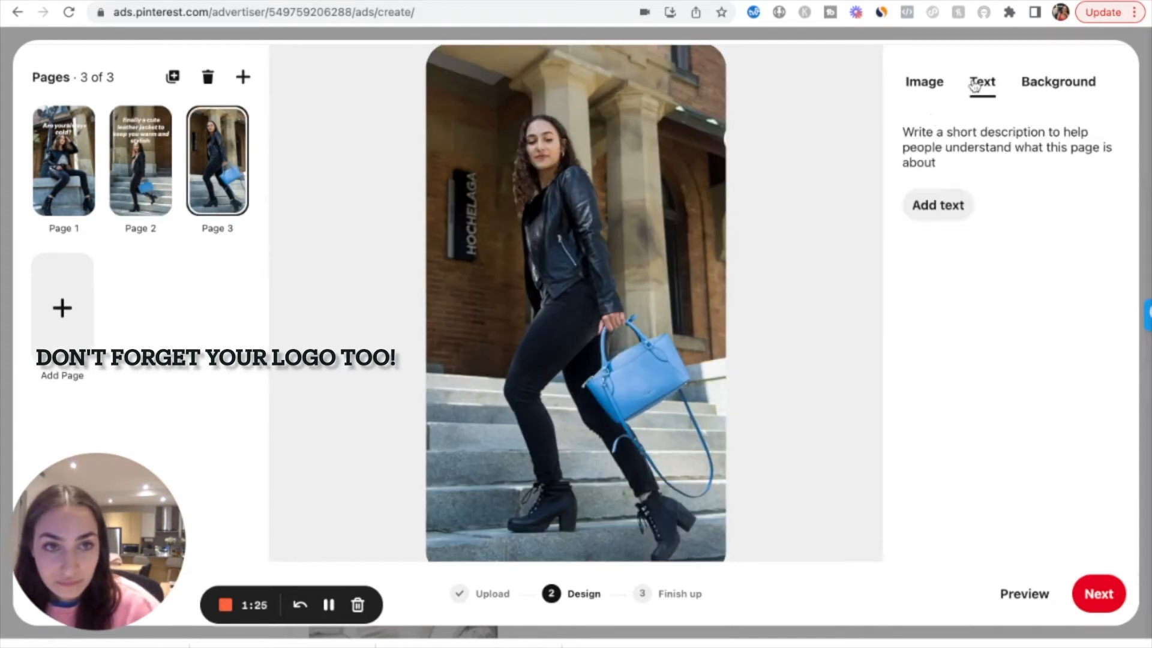
click(920, 205)
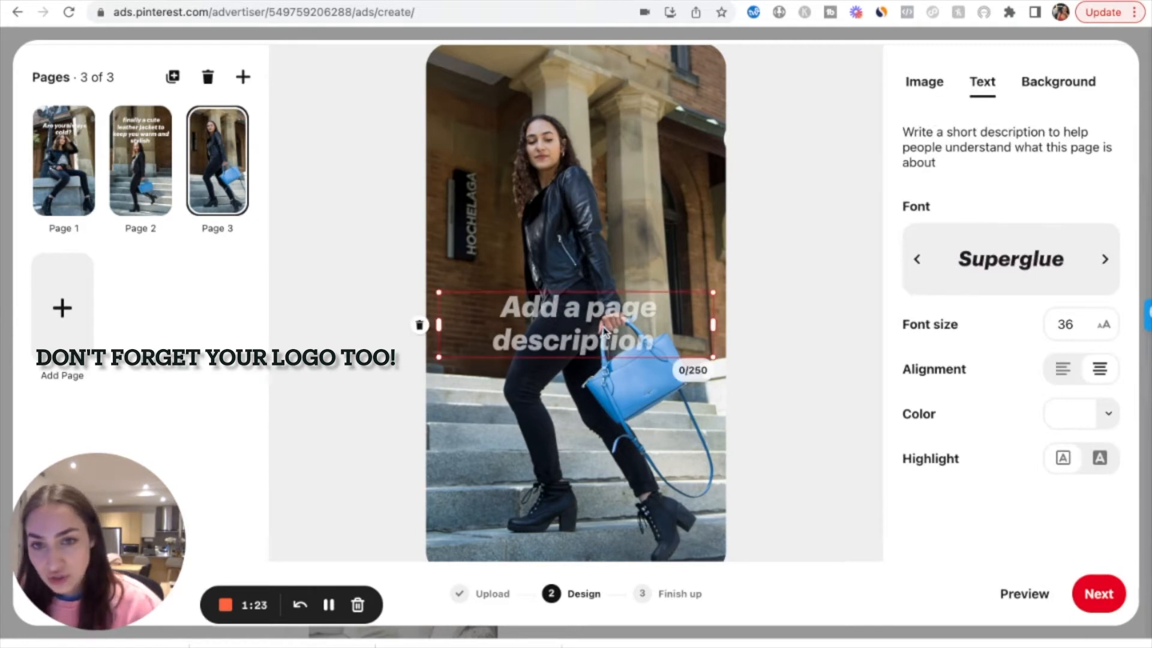
click(555, 327)
text(Shop our )
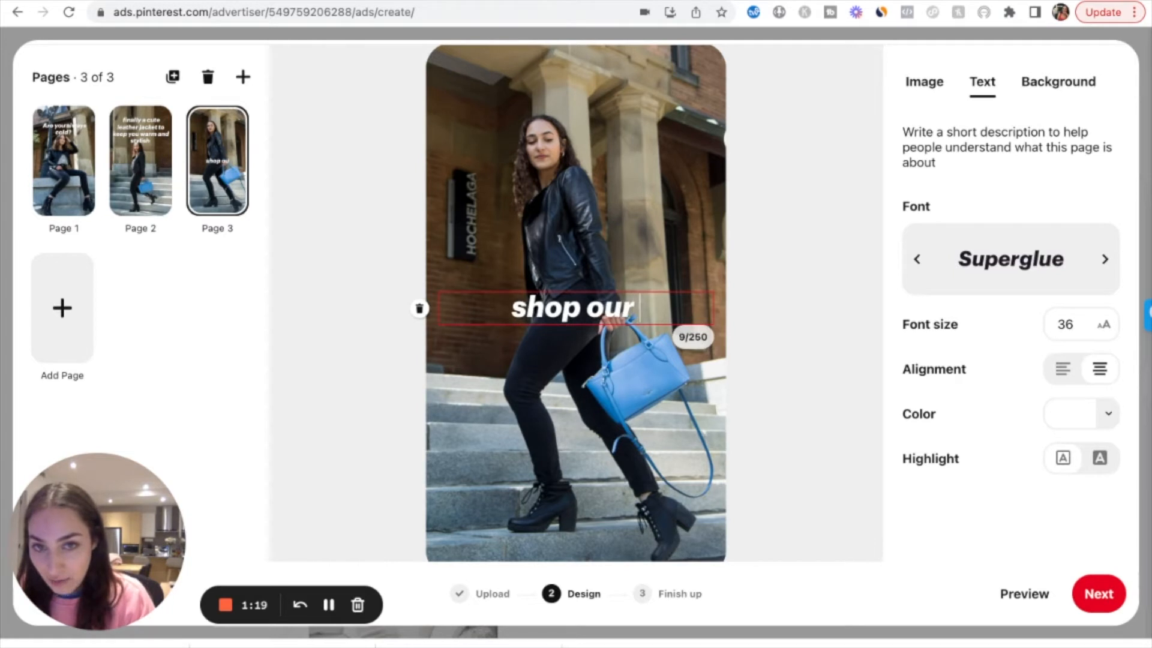
text(limite)
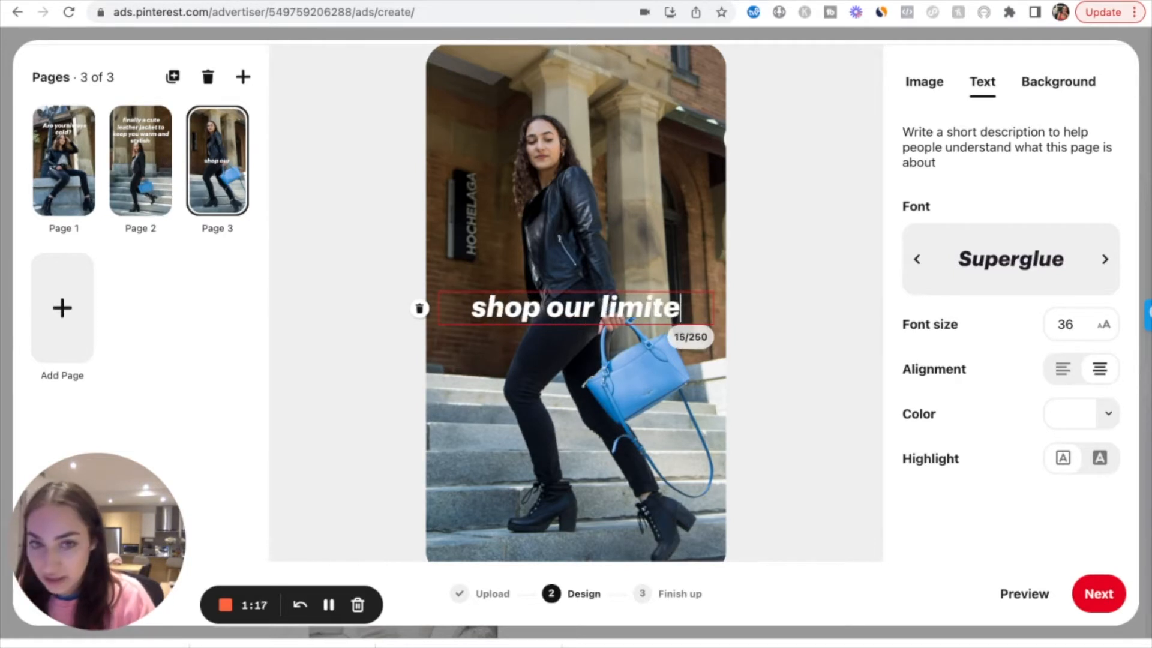
text(d edition )
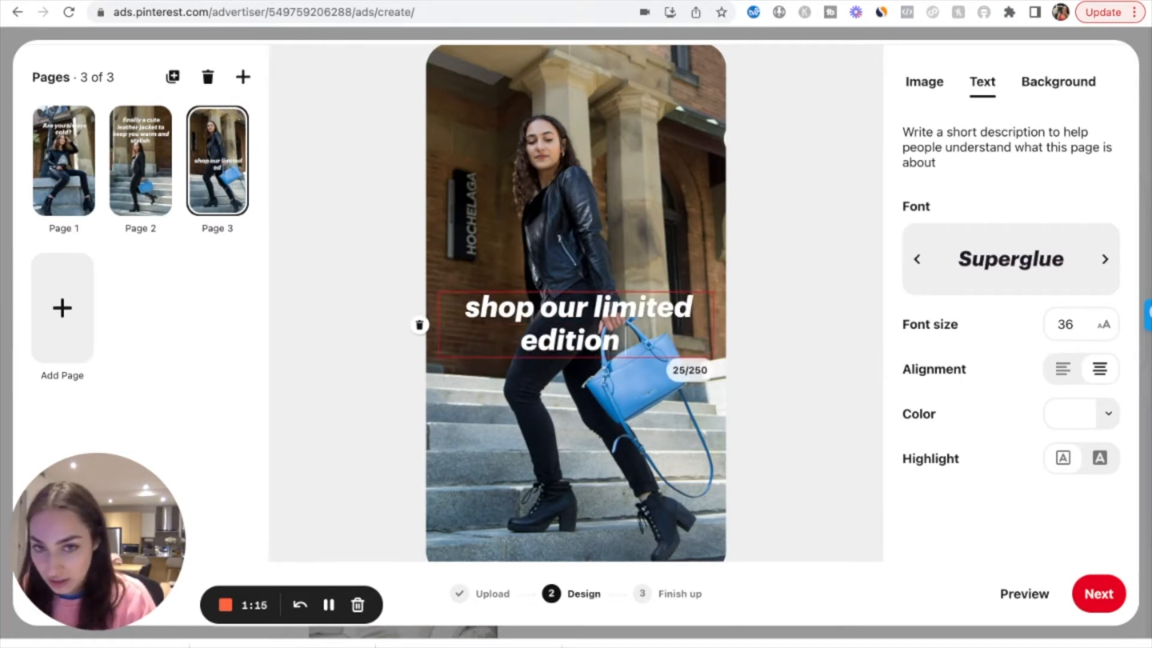
text(leather jacket)
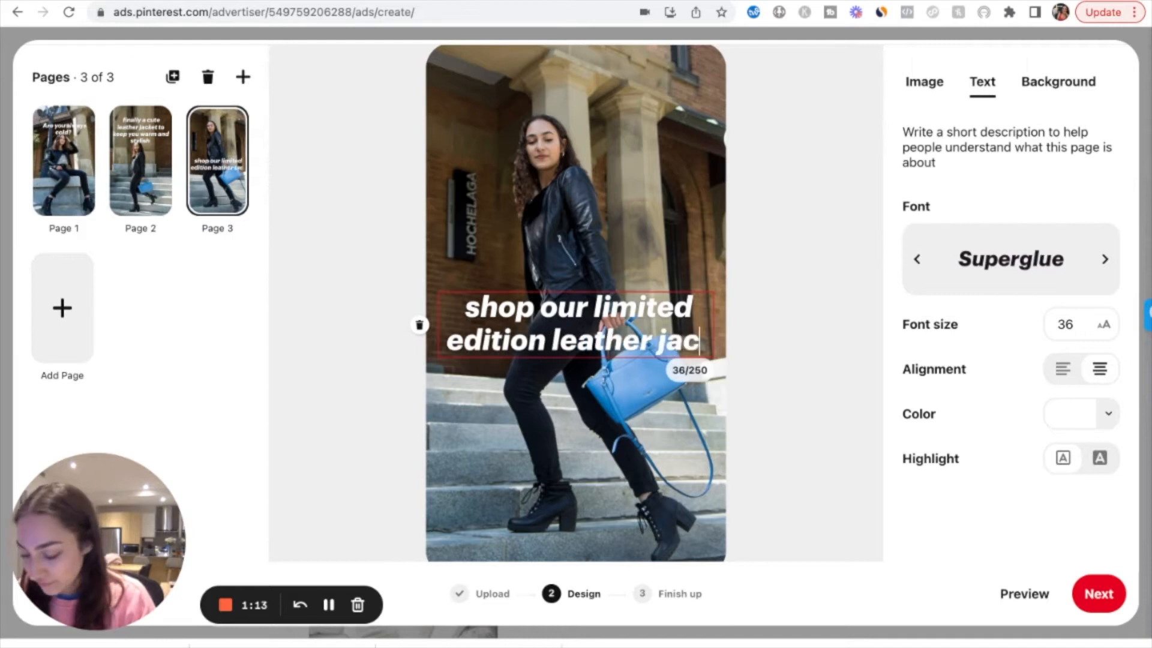
click(775, 316)
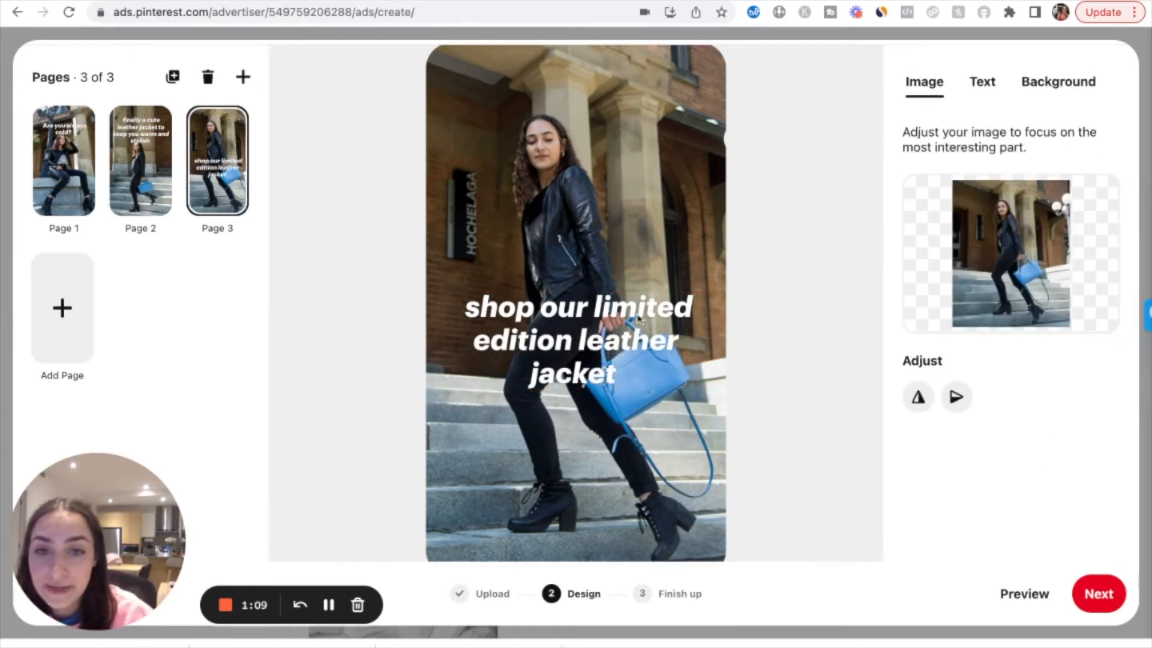
- Shrink the page 2 description to font size 29 and center it horizontally above the woman's head
click(71, 140)
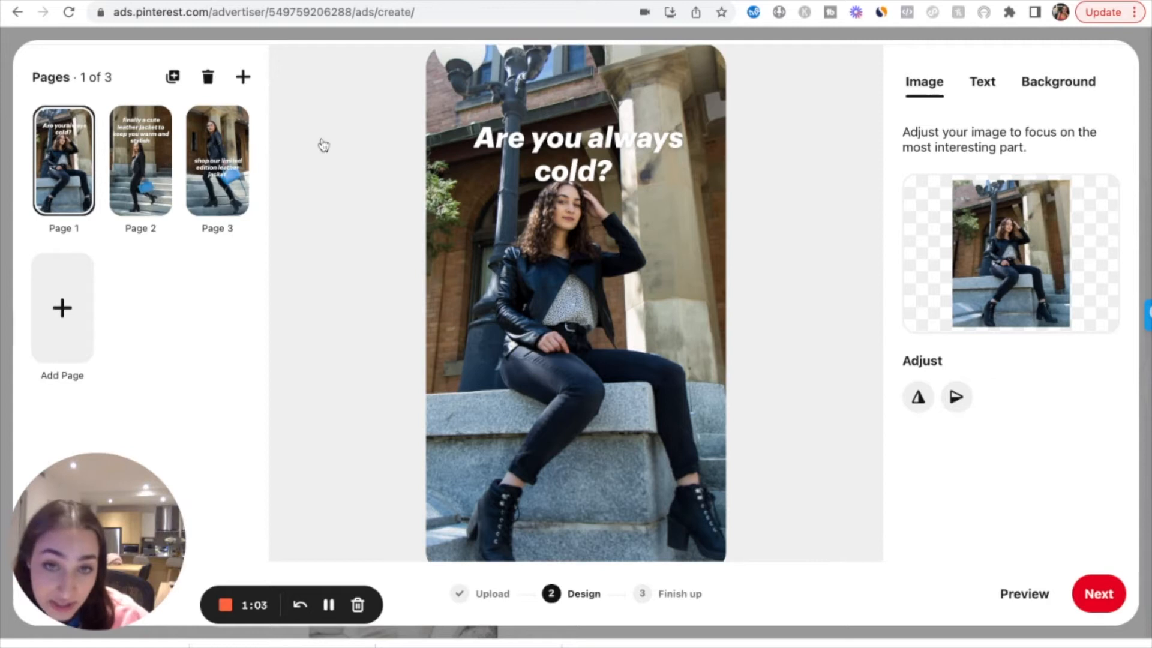
click(163, 165)
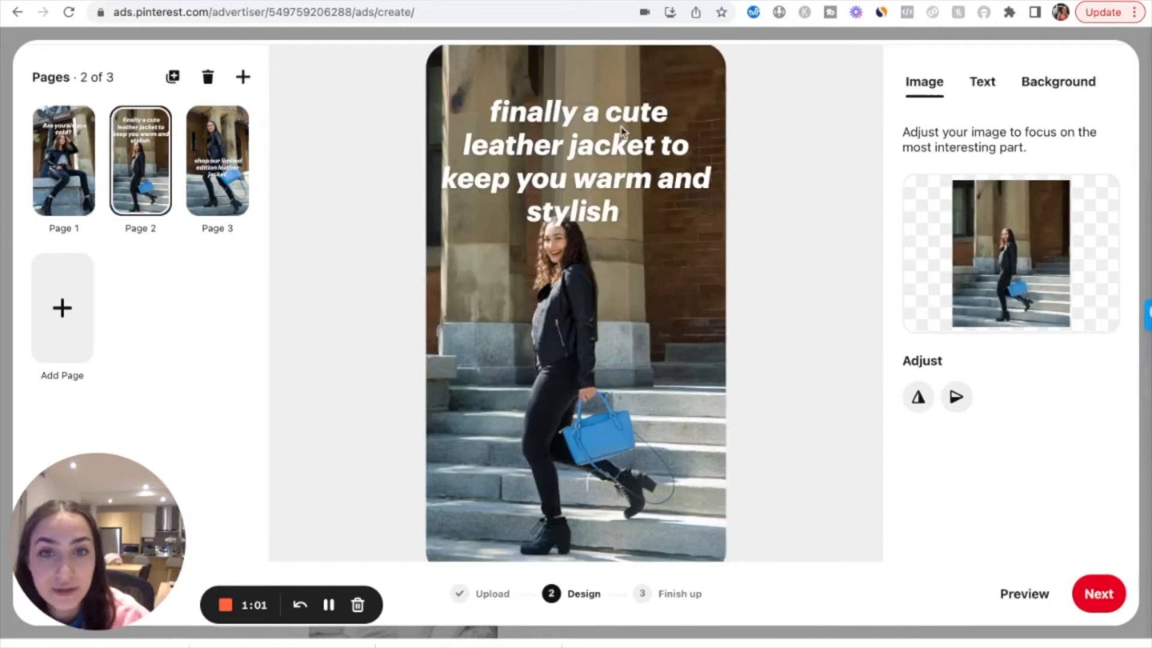
click(549, 157)
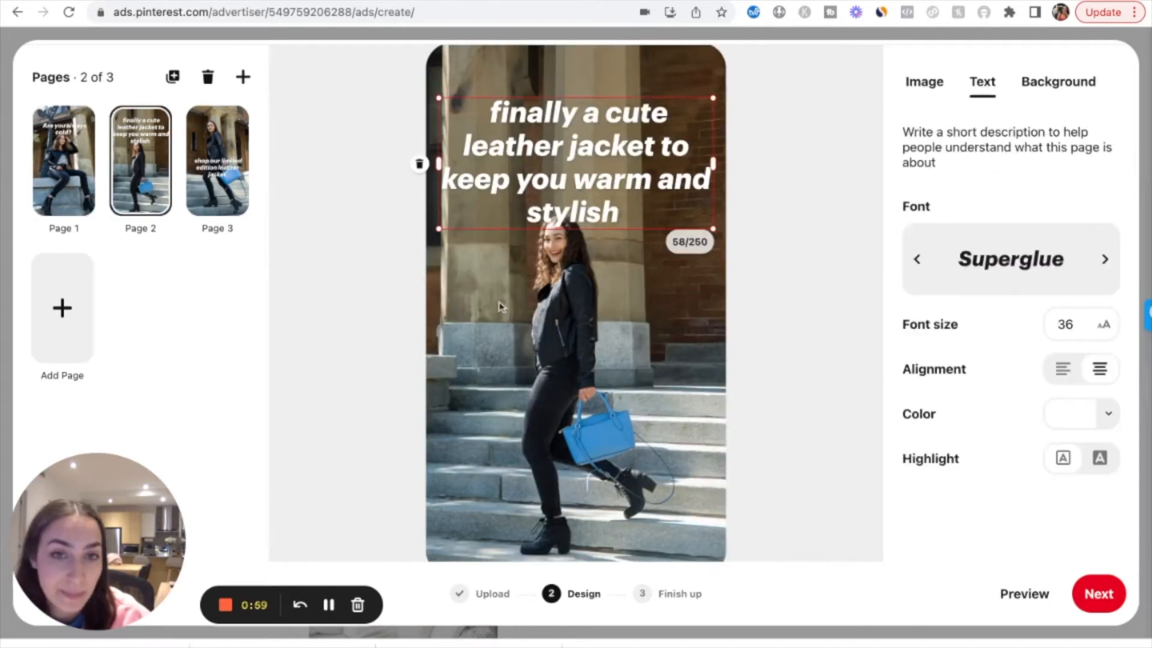
drag(714, 232, 669, 204)
drag(670, 152, 639, 173)
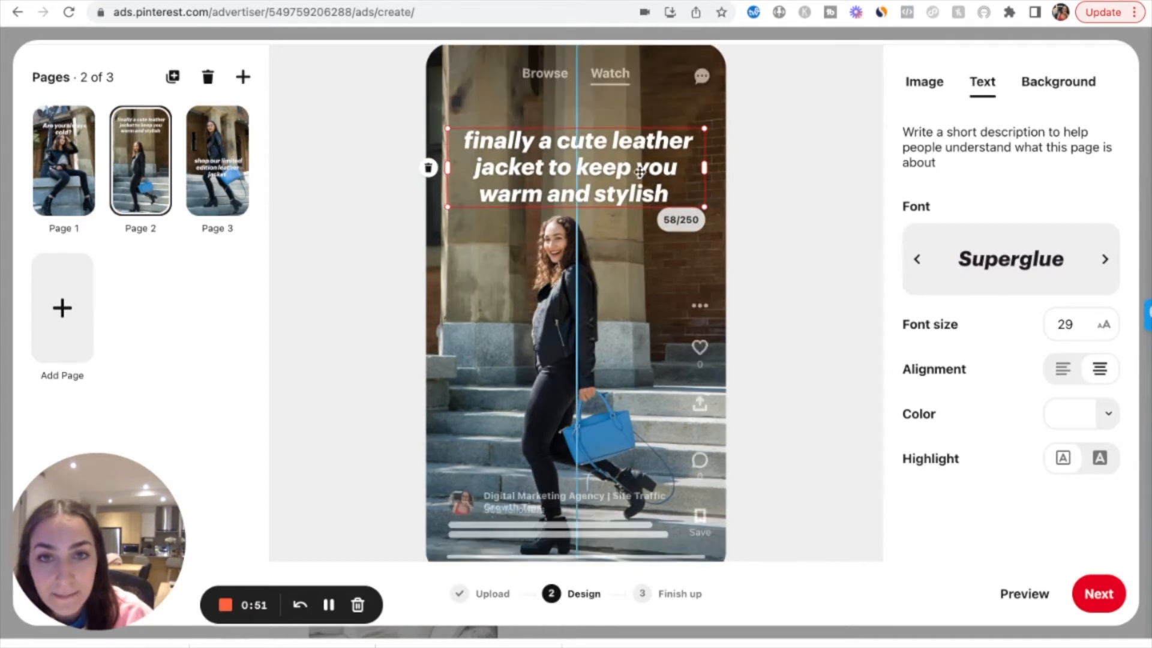
- Open page 3 and move its description slightly up over the jacket
click(217, 161)
click(583, 327)
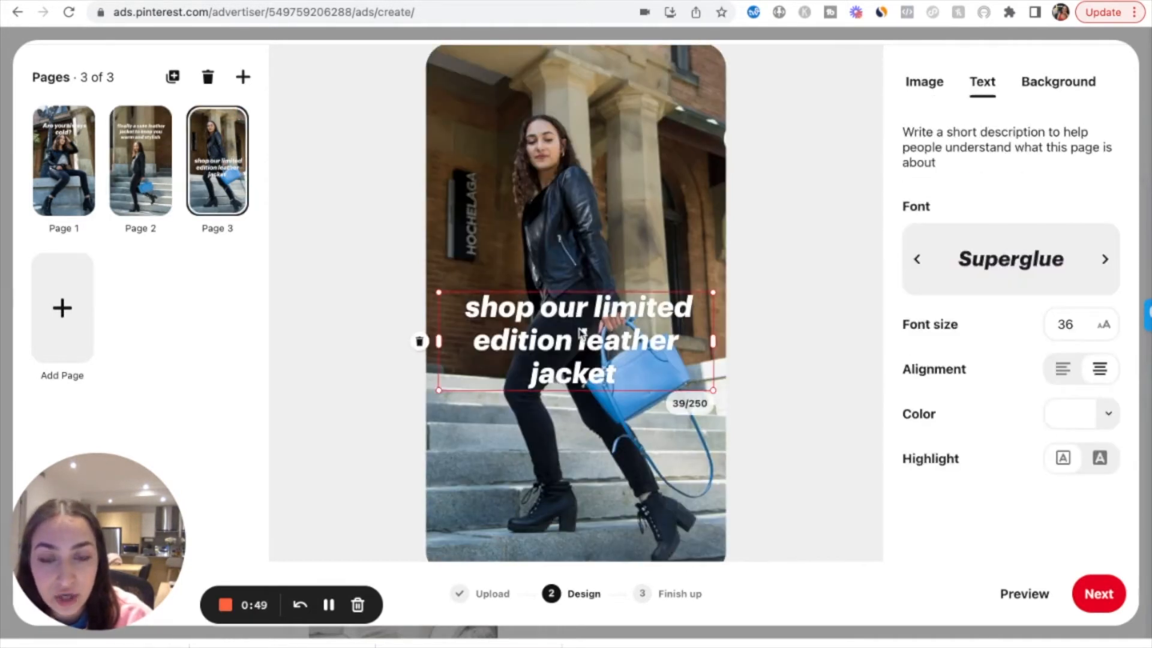
click(224, 182)
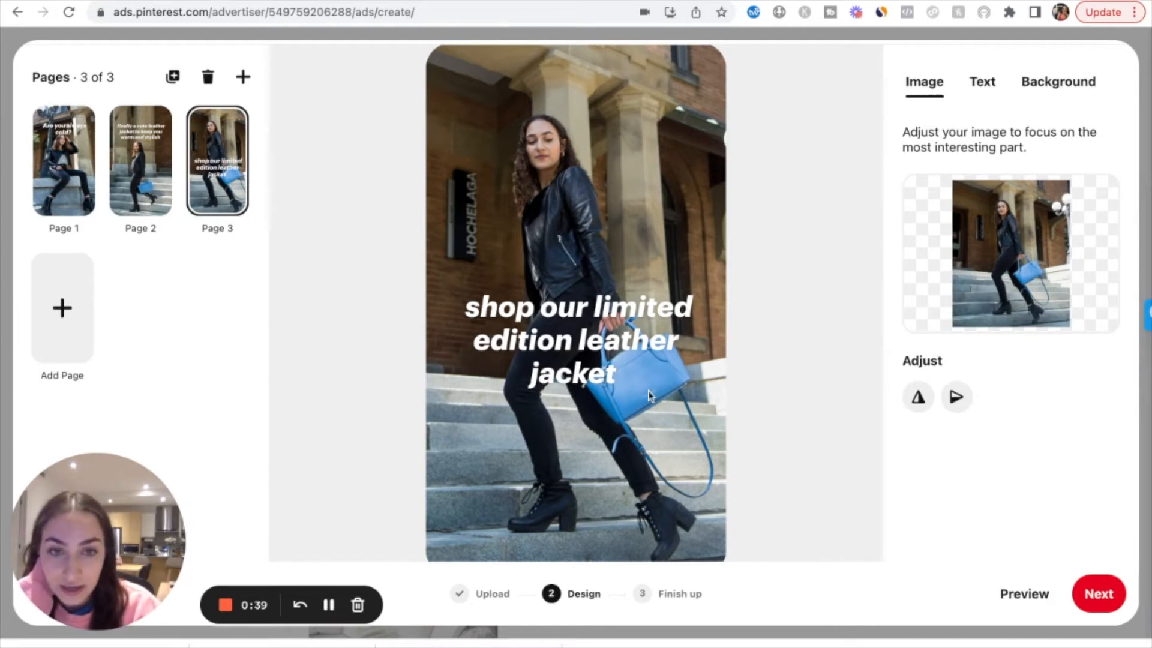
drag(597, 344, 595, 311)
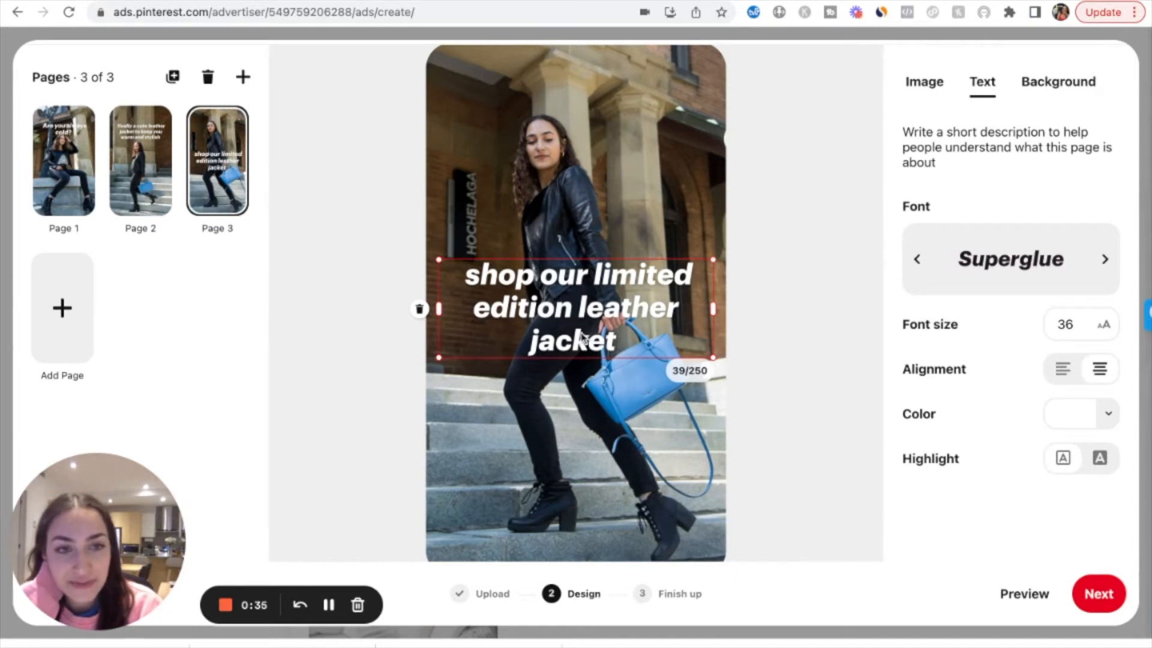
- Change the font of the page 3 description to A-Frame
click(1108, 320)
click(1107, 321)
click(1108, 321)
click(1107, 321)
click(1105, 260)
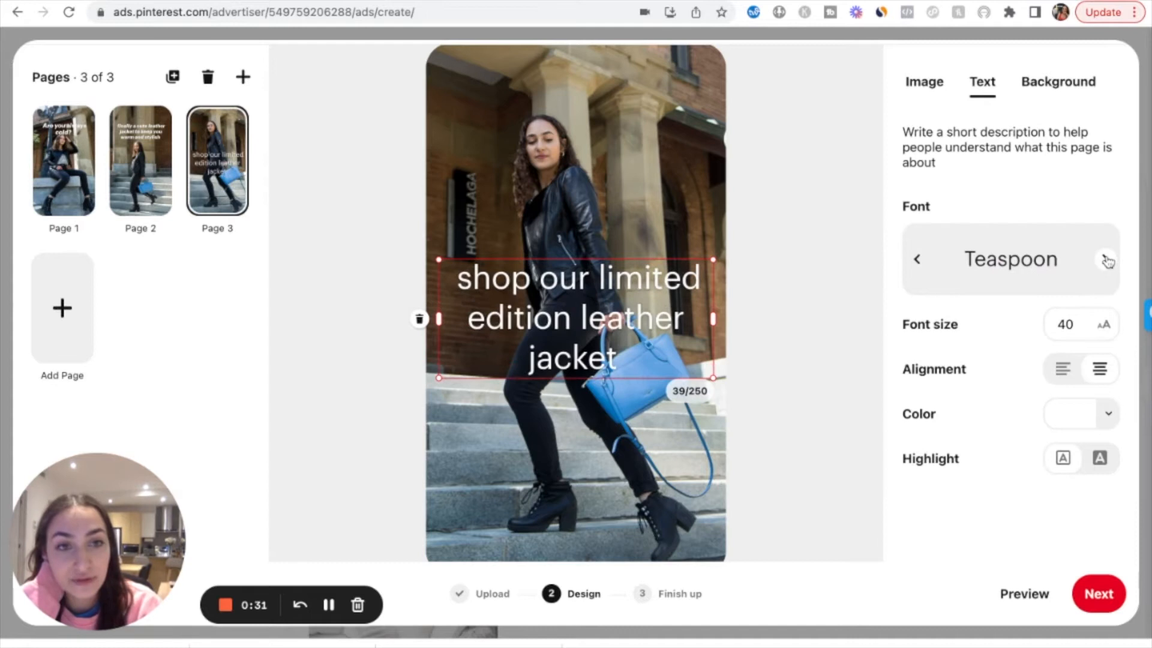
click(1105, 259)
click(1105, 260)
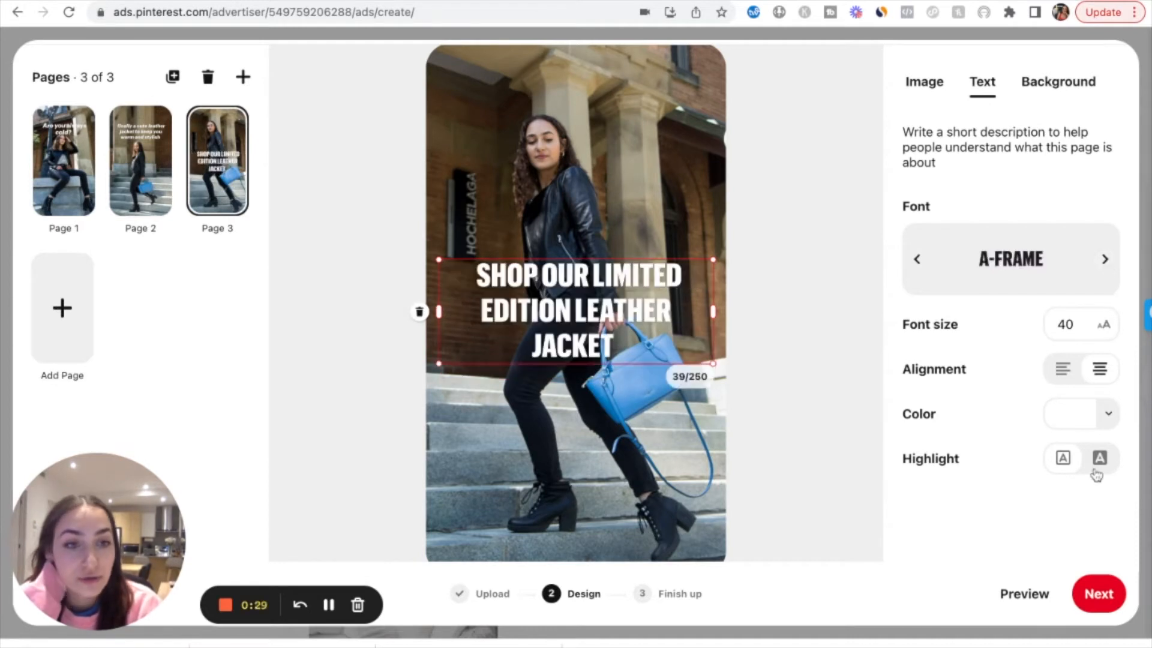
- Color the page 3 description purple, #AA6AFB
click(1065, 414)
click(982, 408)
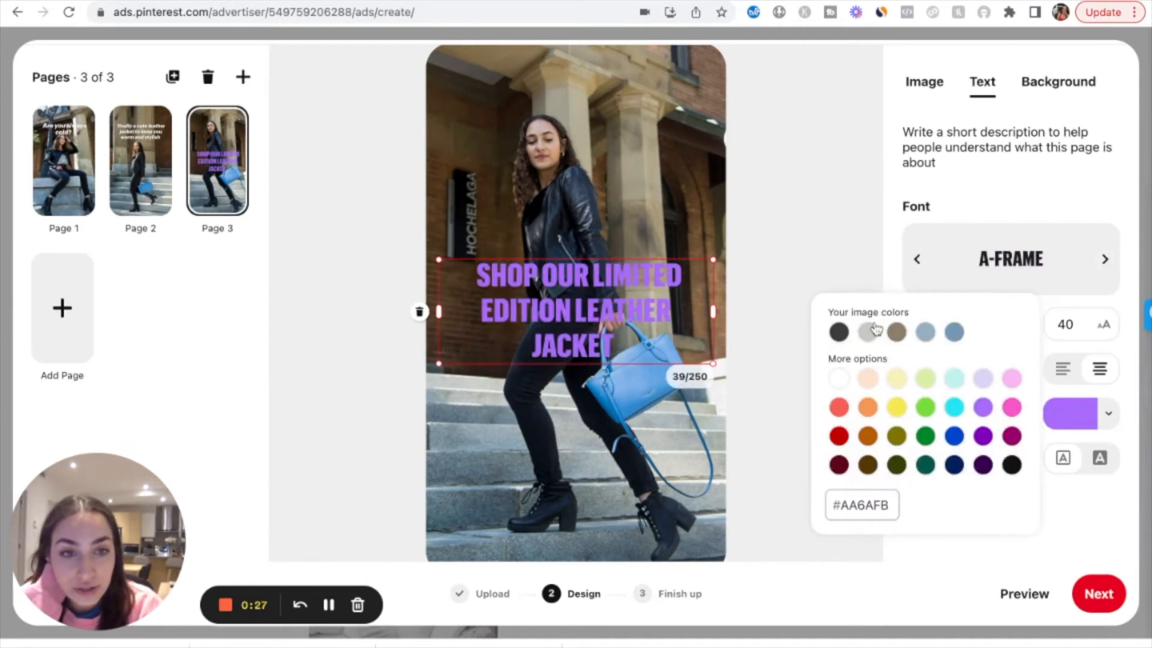
click(871, 236)
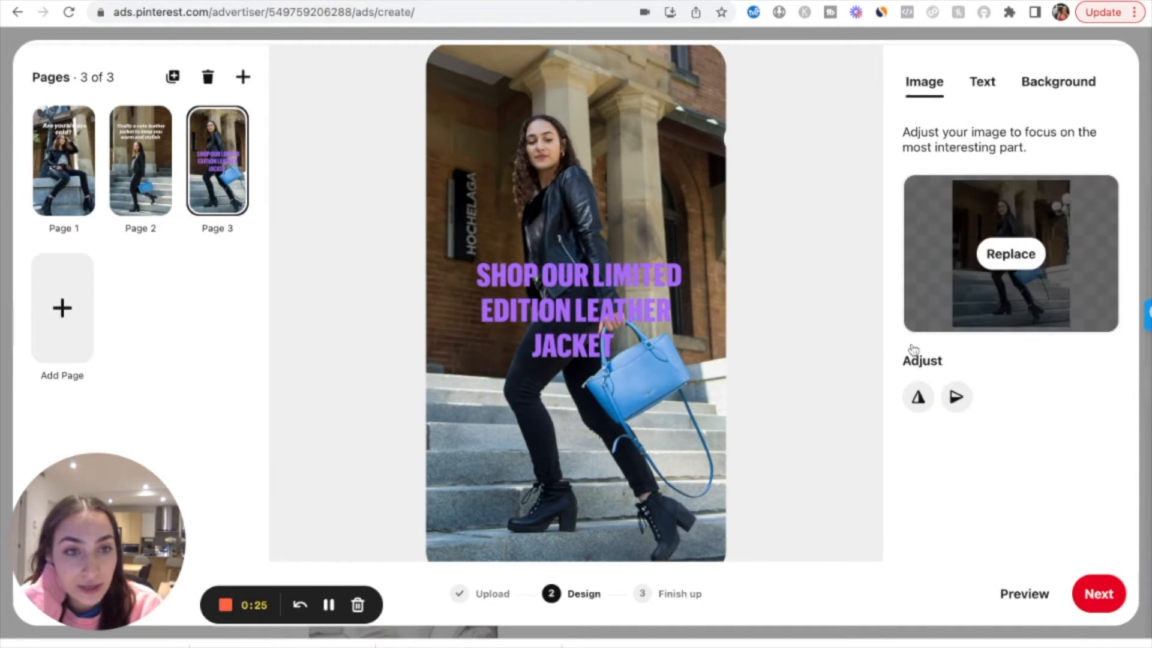
- Try the highlight option on the page 3 description text
click(613, 287)
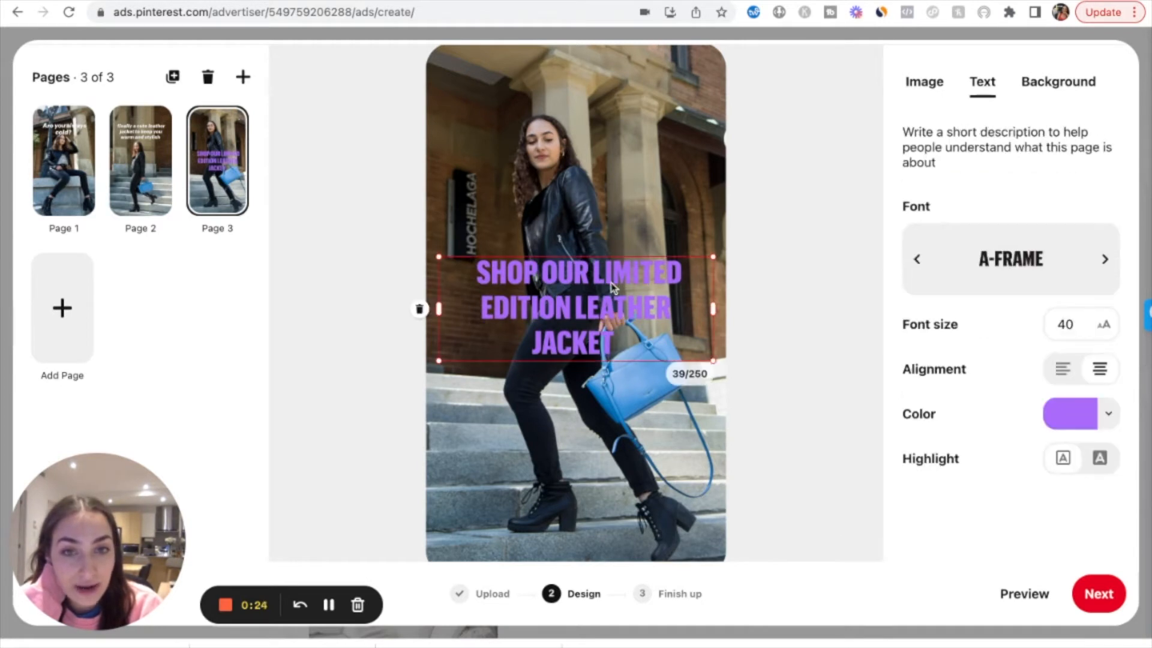
click(1099, 459)
click(1063, 459)
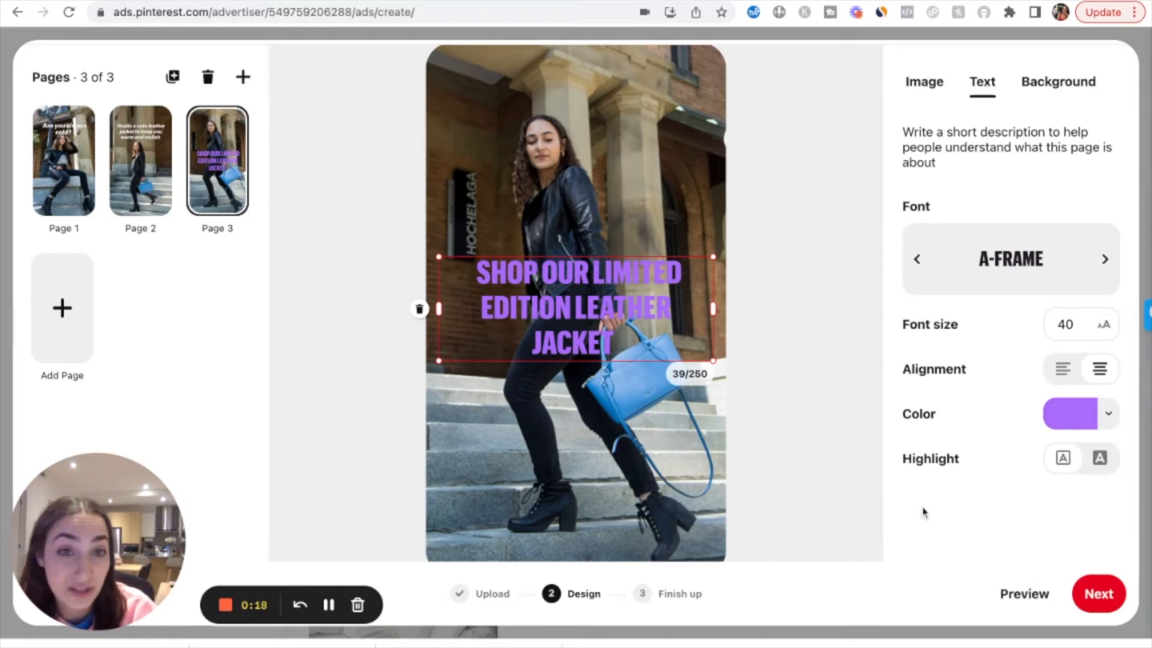
- Continue to the finishing stage of the Idea Pin and look over its title and board fields
click(1098, 593)
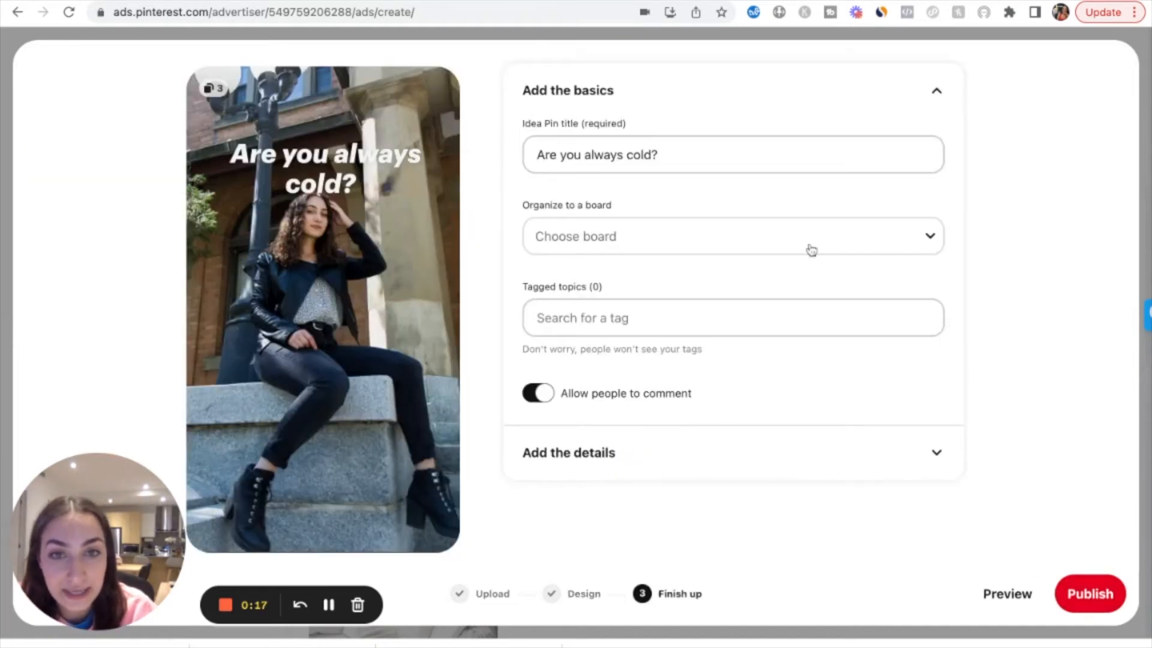
click(612, 158)
triple_click(596, 155)
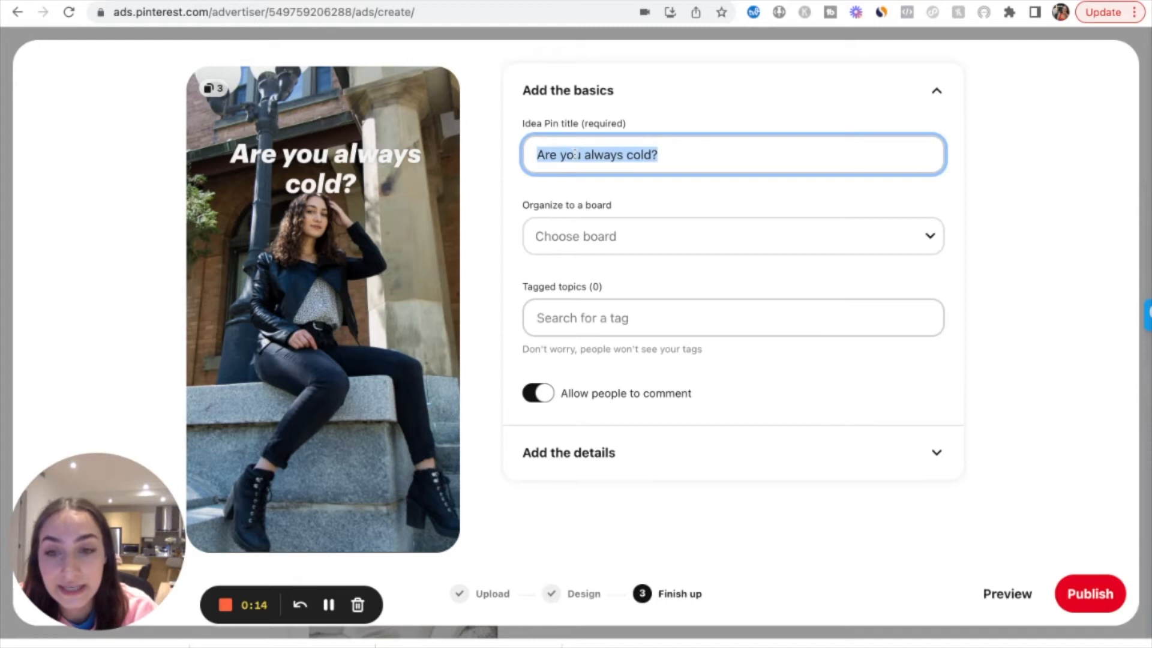
click(569, 154)
triple_click(567, 155)
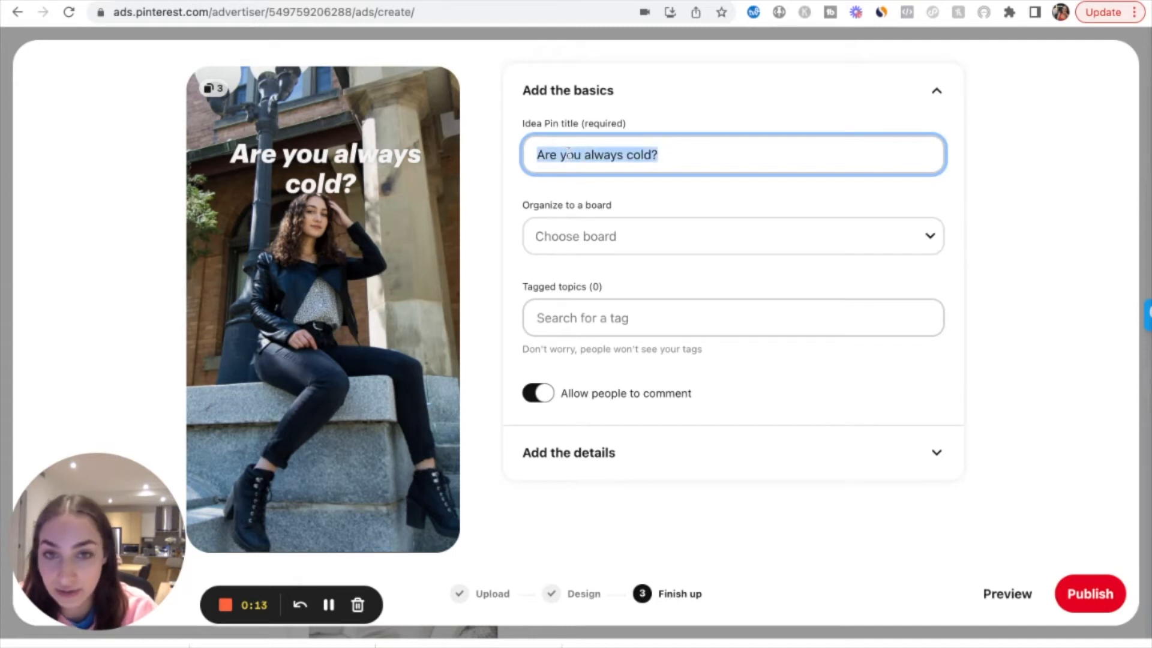
click(600, 250)
click(628, 207)
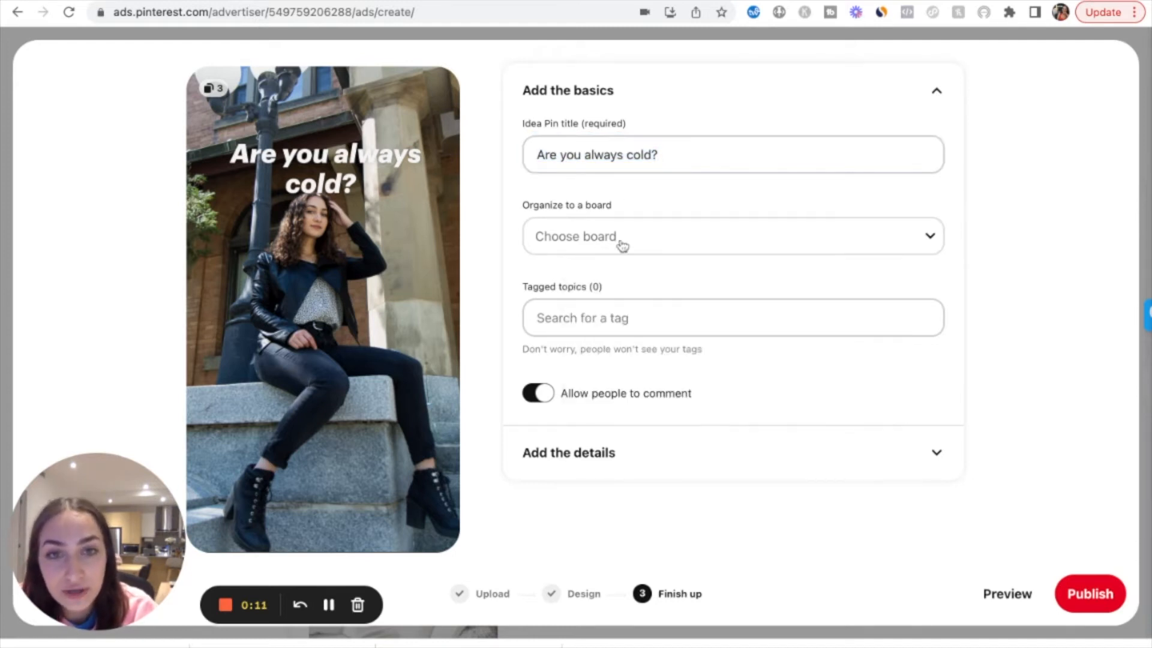
- Tag the Idea Pin with the topic "leather jacket"
click(573, 319)
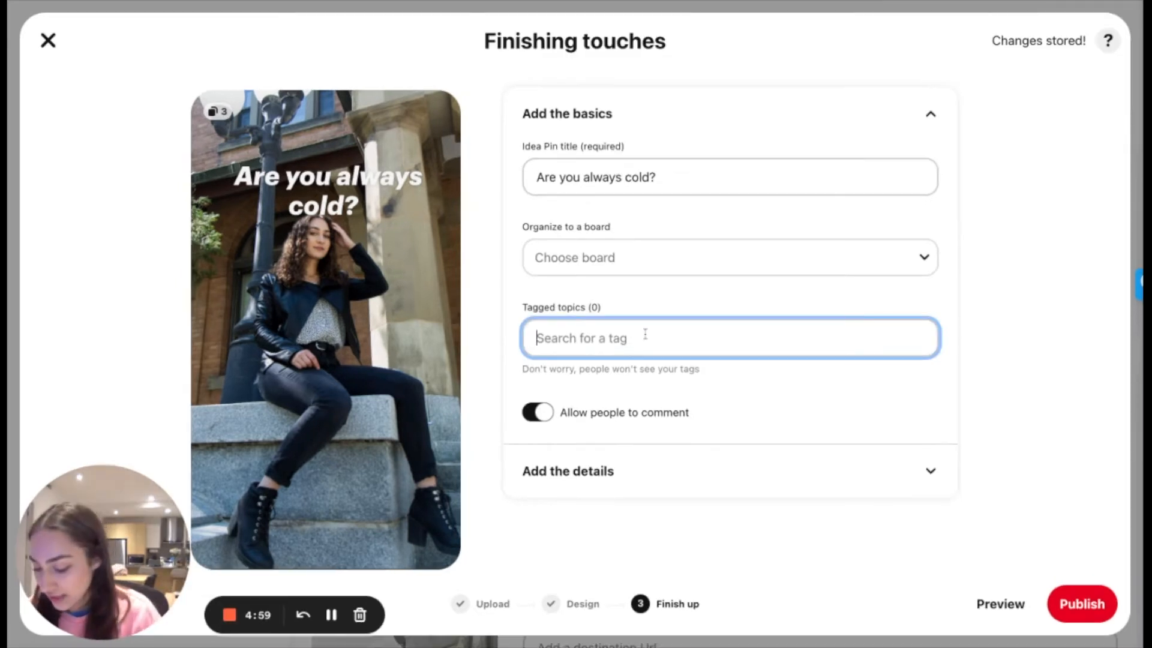
text(lea)
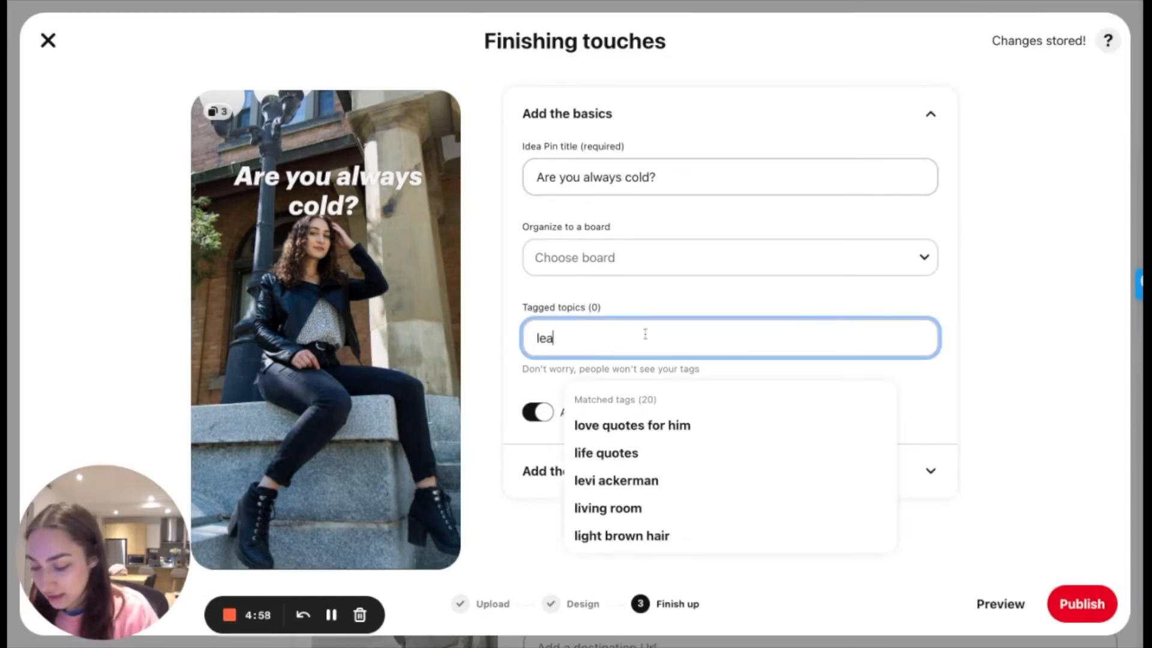
text(ther j)
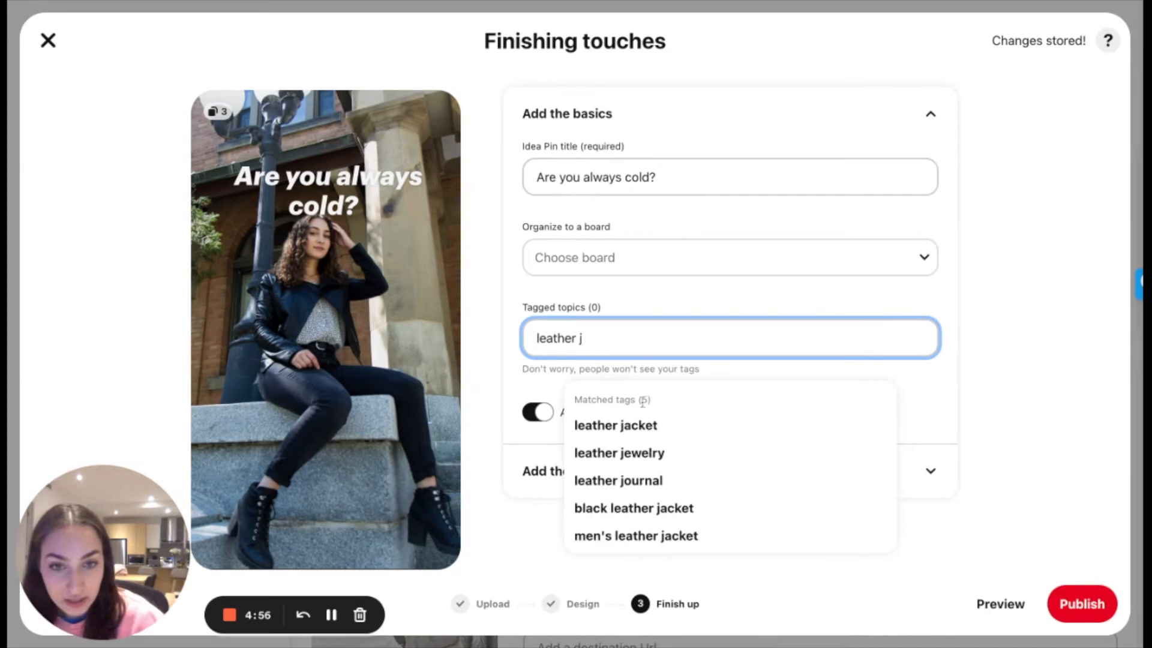
click(640, 427)
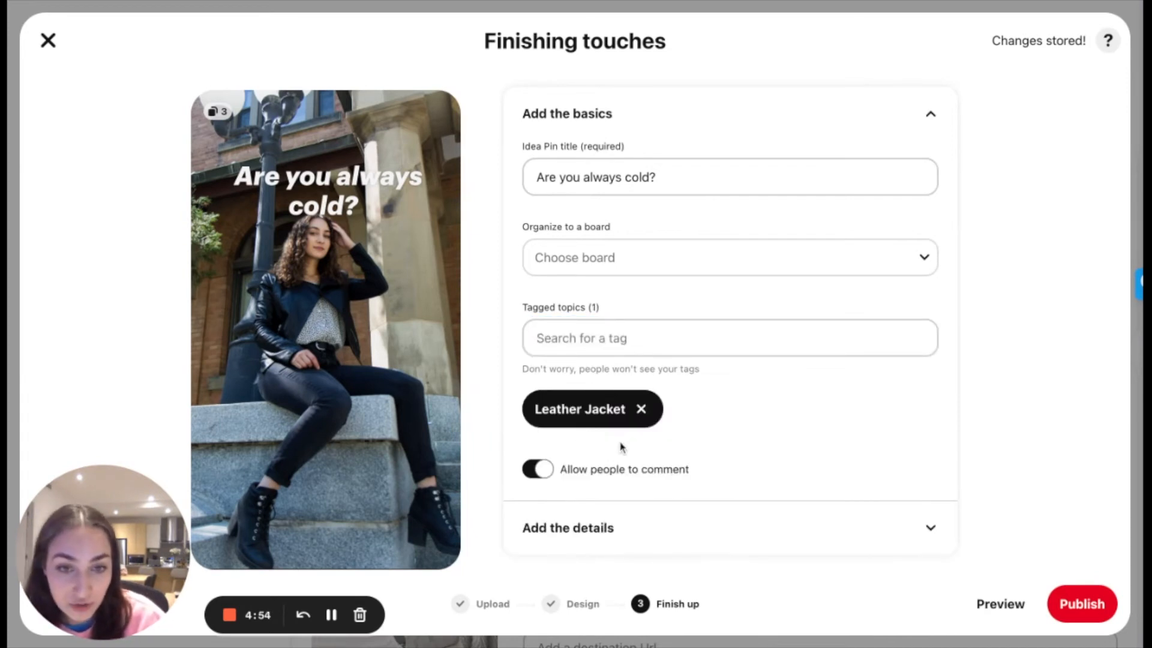
- Choose the Notes template for the pin details and enter "Our leather jacket is made with love"
scroll(603, 451, down, 1)
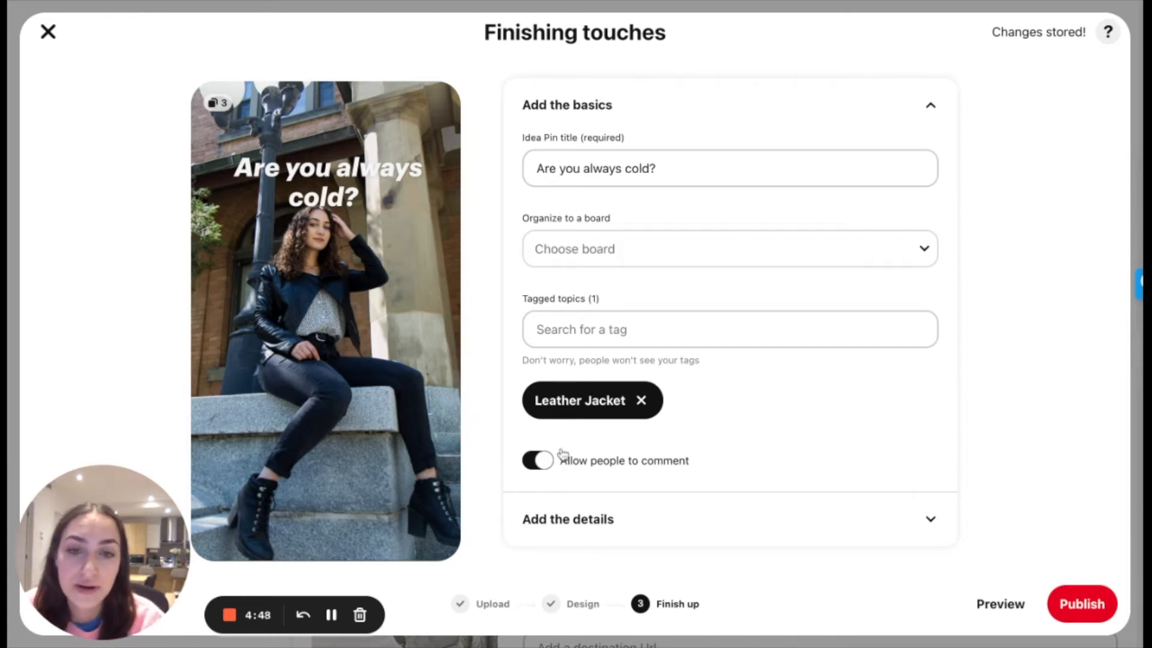
click(560, 520)
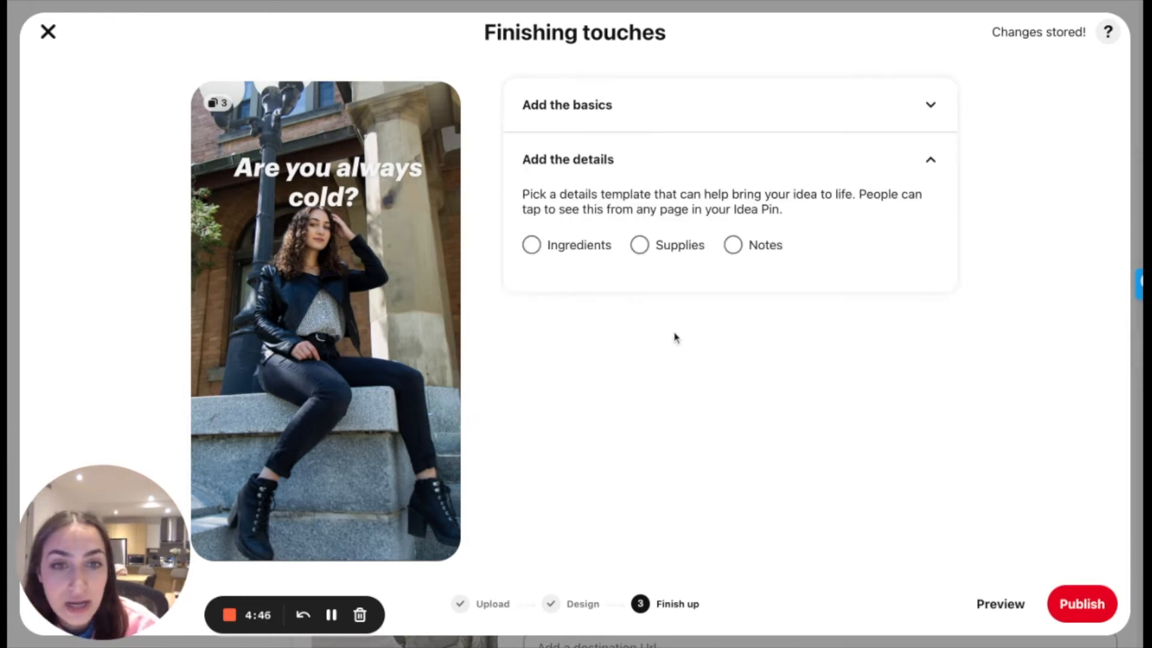
click(737, 248)
click(619, 327)
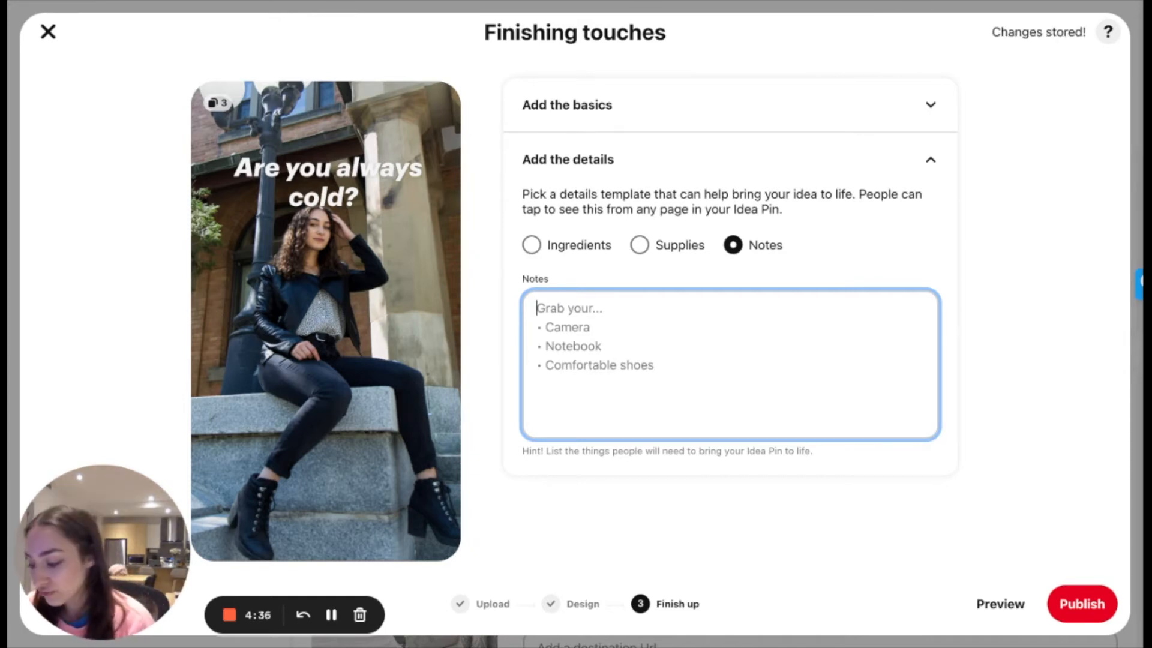
text(Ou)
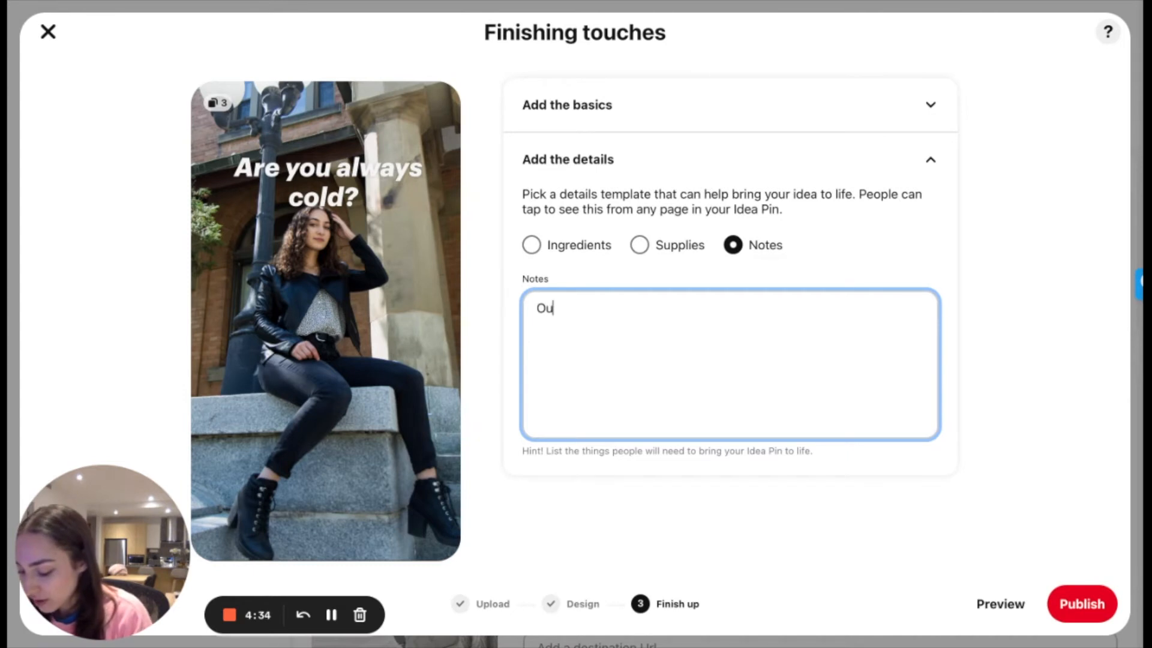
text(r leather jacket)
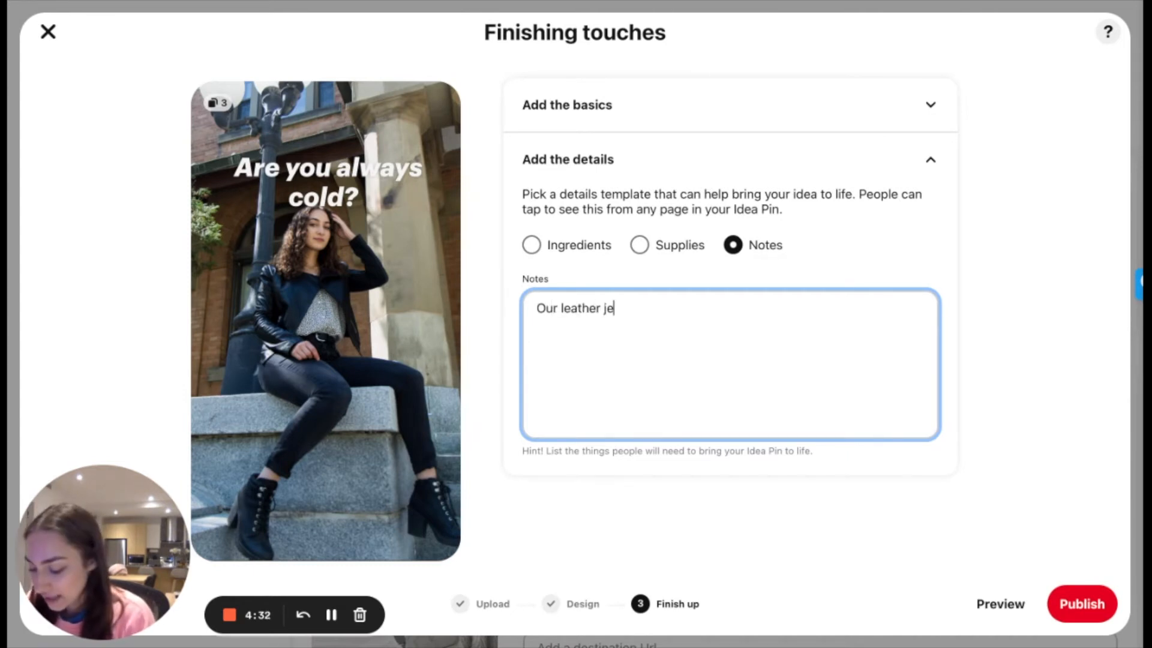
text( is made with)
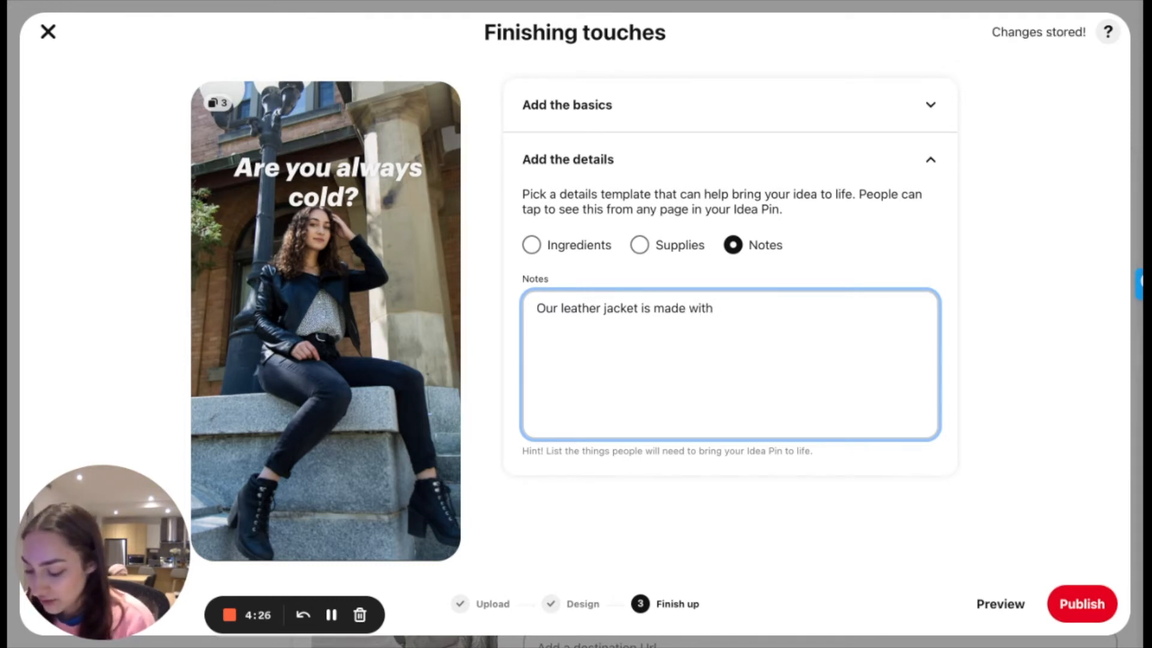
text(love )
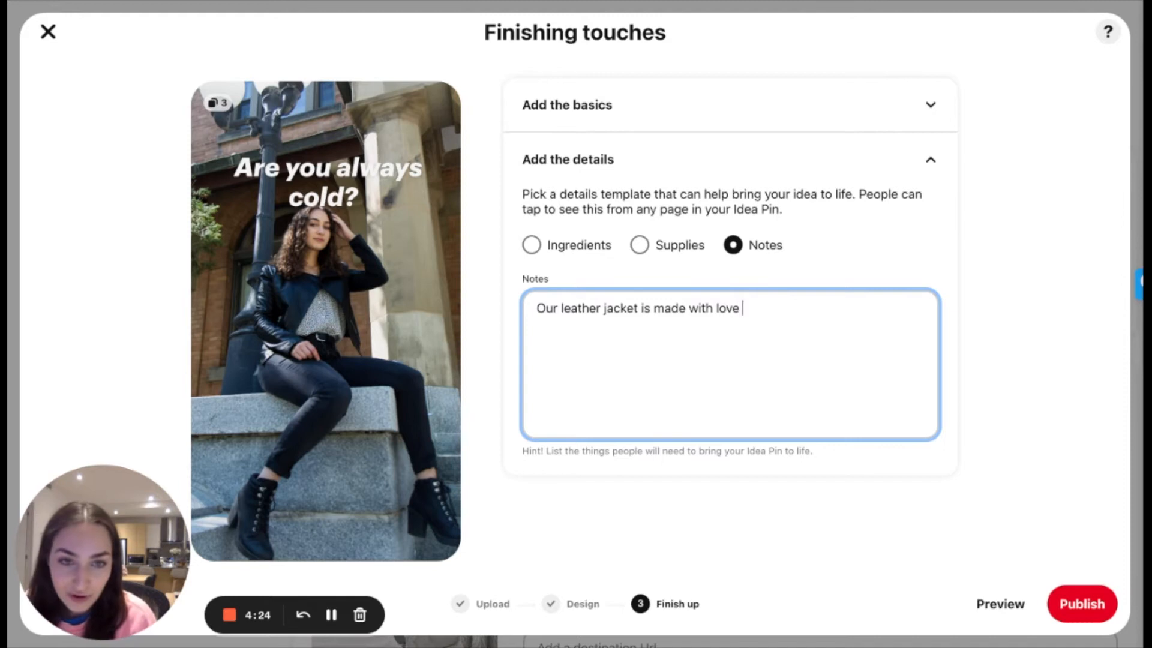
- Extend the pin's notes text with "or 100%"
text(or 100)
key(Return)
text(5)
key(BackSpace)
key(BackSpace)
text(%)
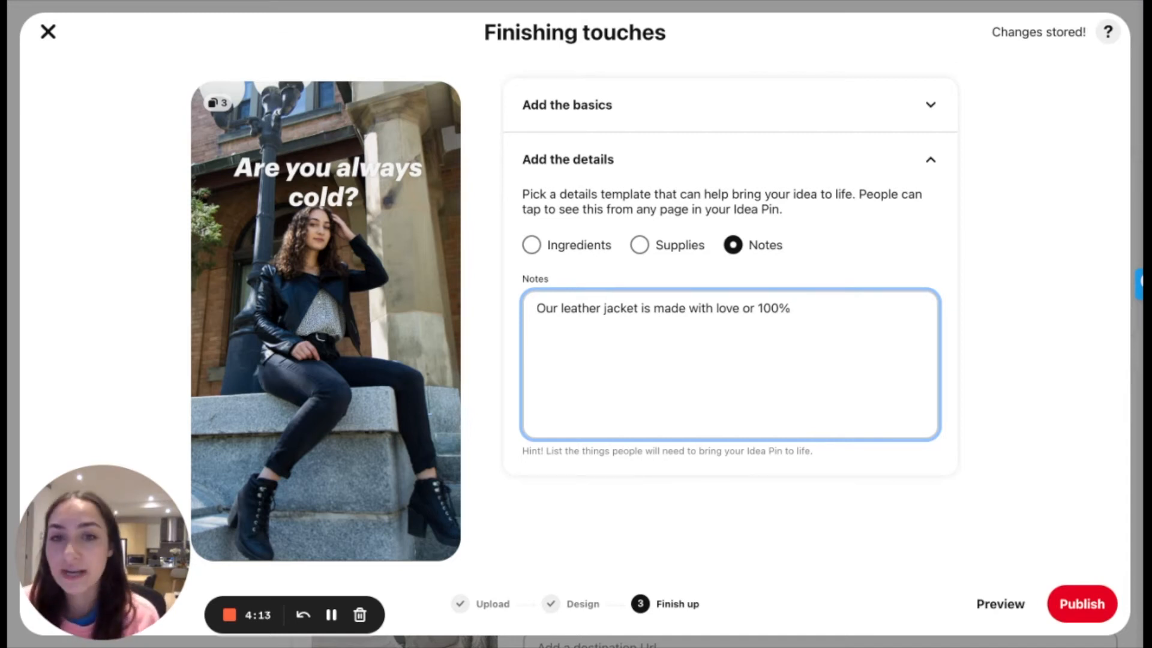
- Clear the notes text and publish the Idea Pin
drag(813, 301, 536, 289)
key(BackSpace)
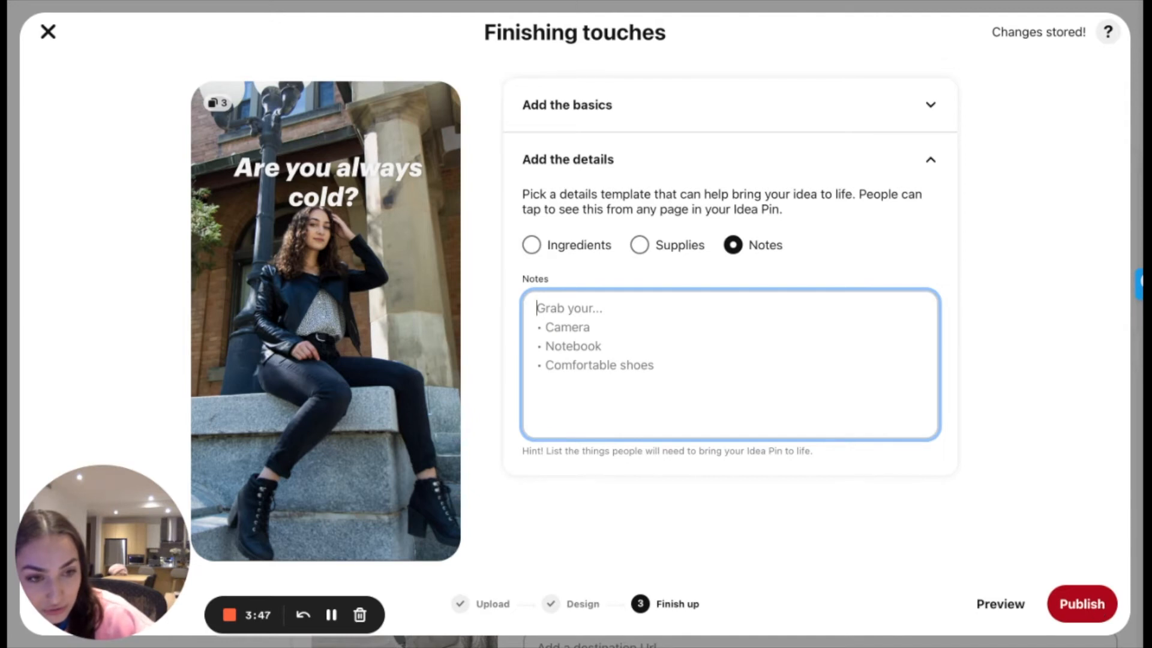
click(1082, 604)
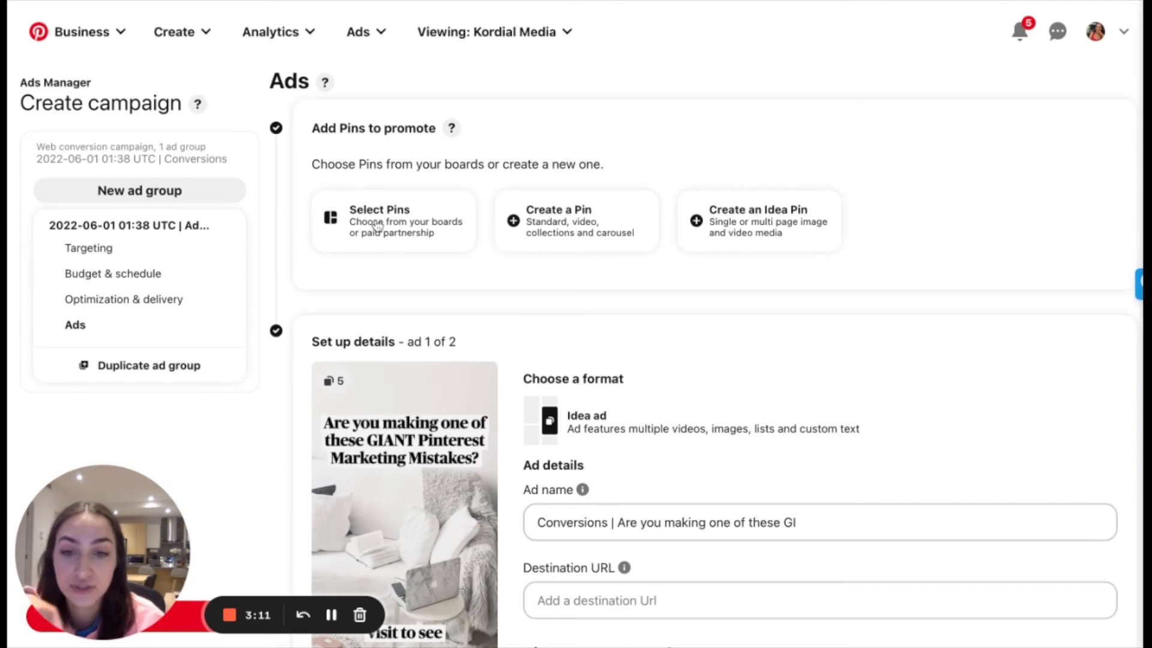
- Review the setup details of both Idea ads, including the destination URL field of the "Are you always cold?" ad
scroll(538, 491, down, 4)
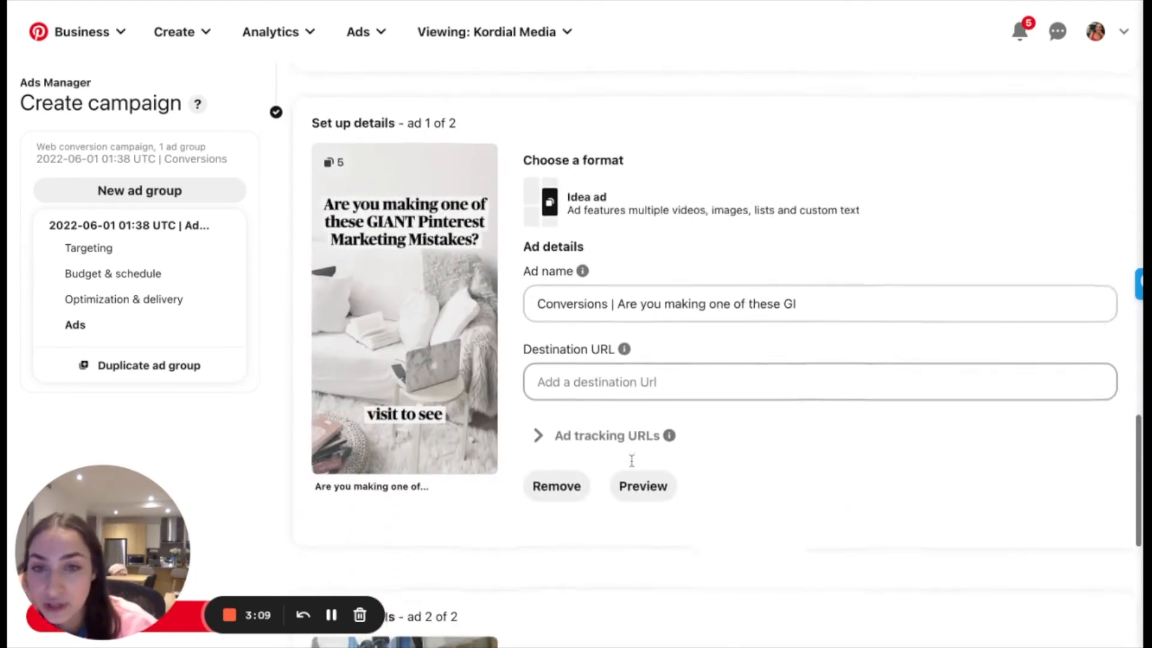
scroll(632, 461, down, 2)
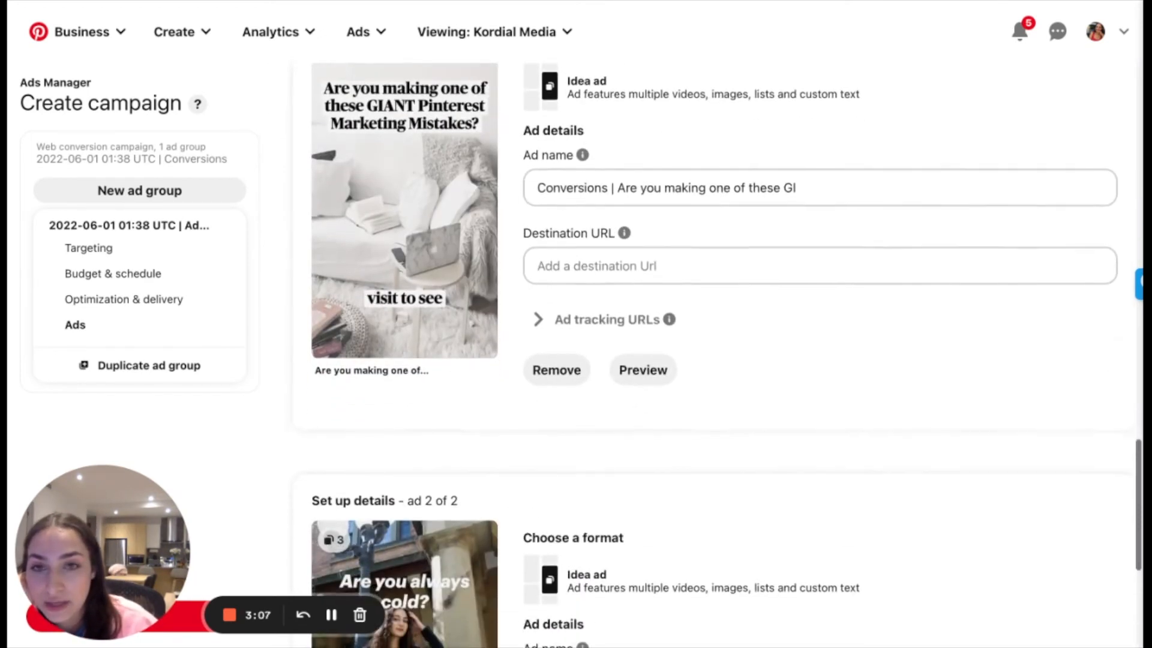
scroll(724, 354, down, 1)
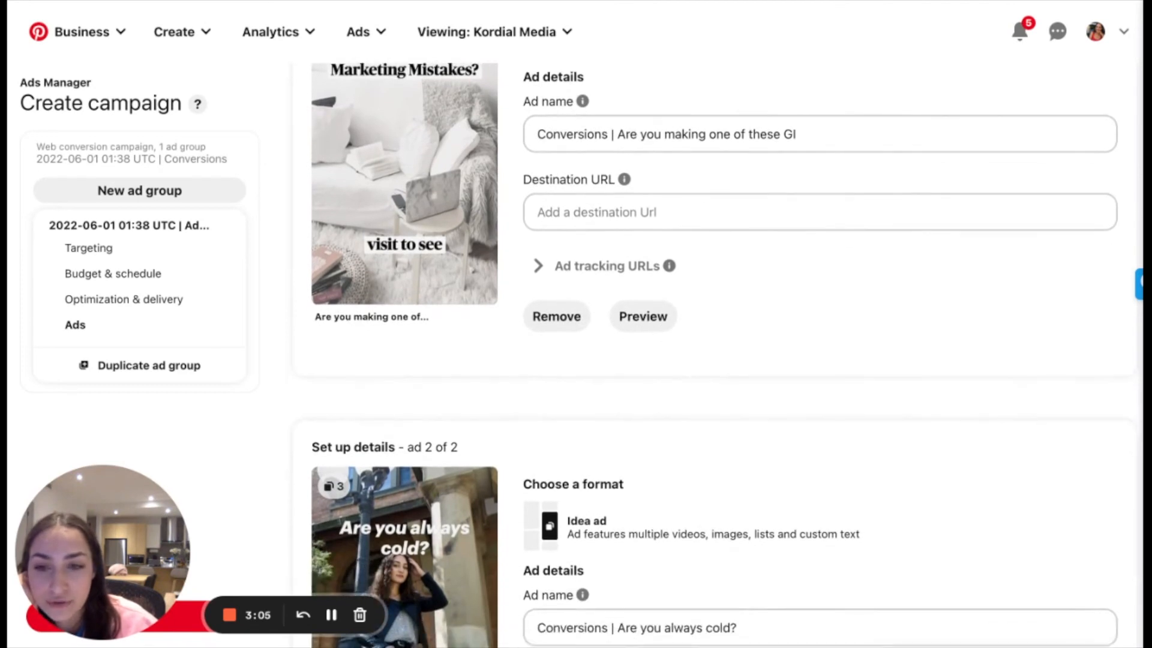
scroll(609, 278, down, 5)
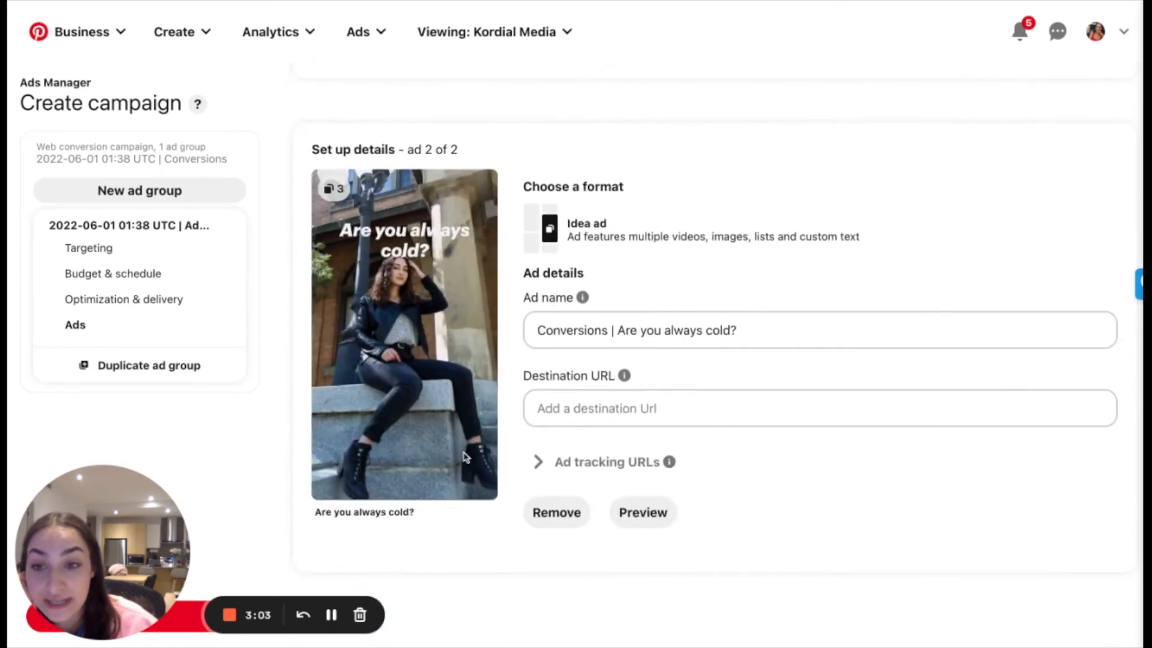
scroll(657, 336, down, 1)
click(634, 399)
click(753, 208)
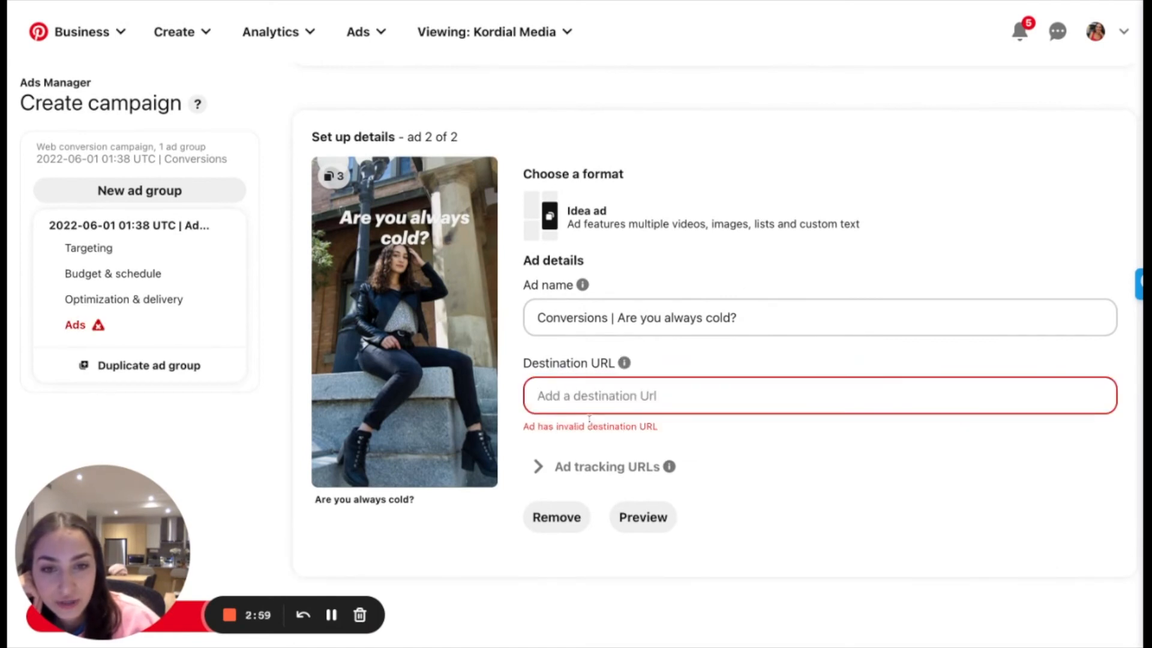
drag(98, 545, 109, 454)
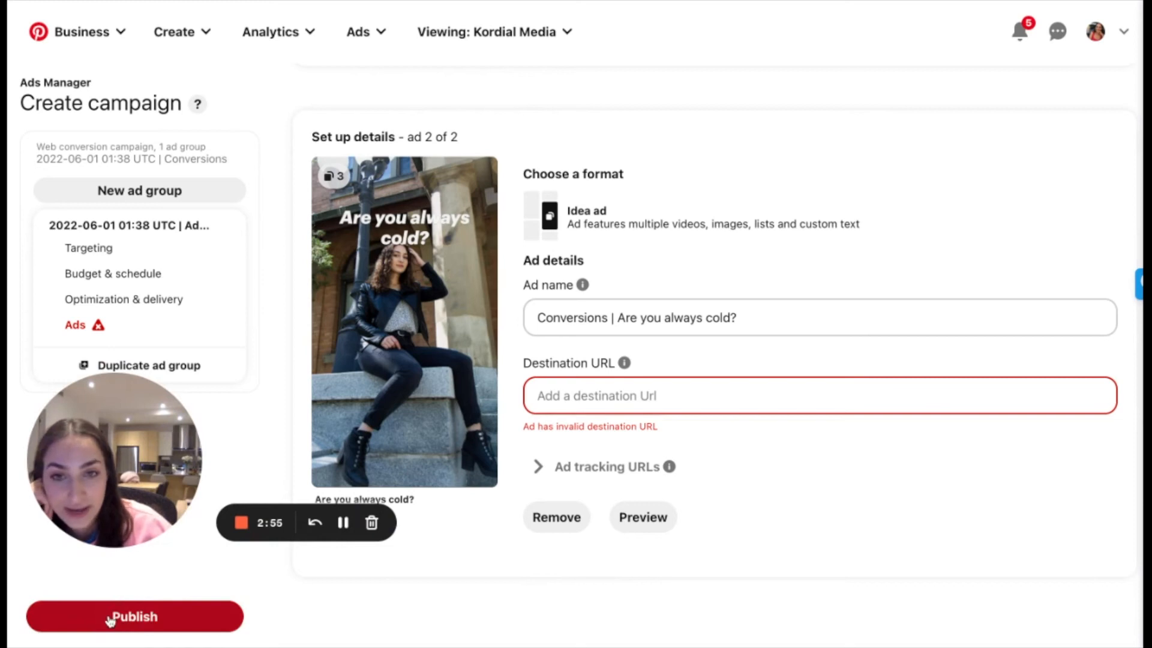